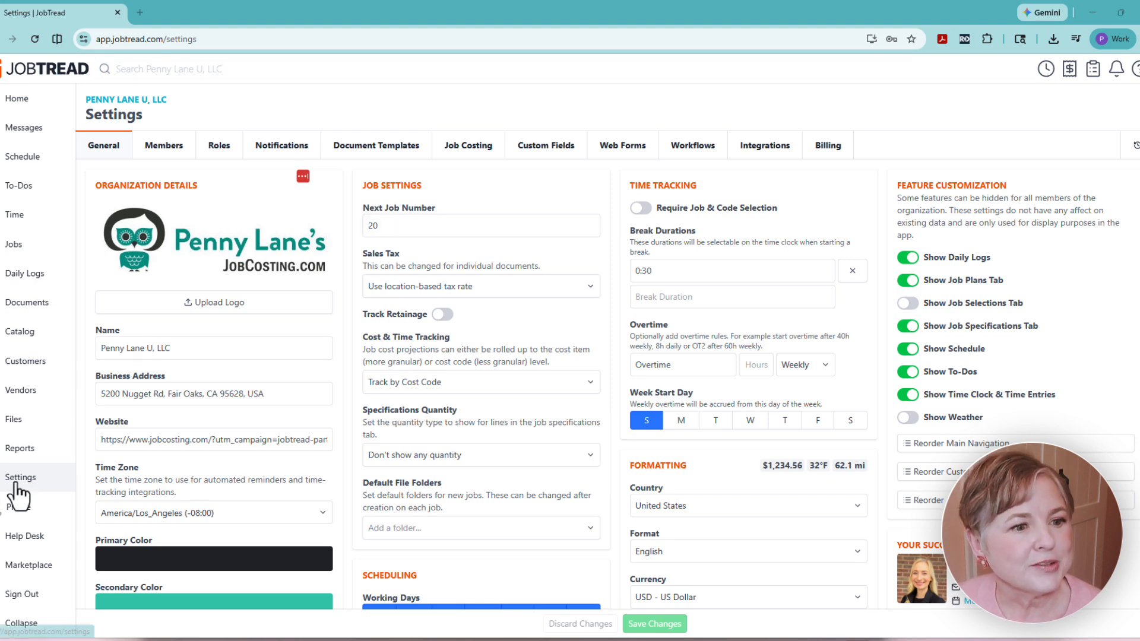
# Open the QuickBooks Online integration and review its tax agency setup section
pyautogui.click(761, 148)
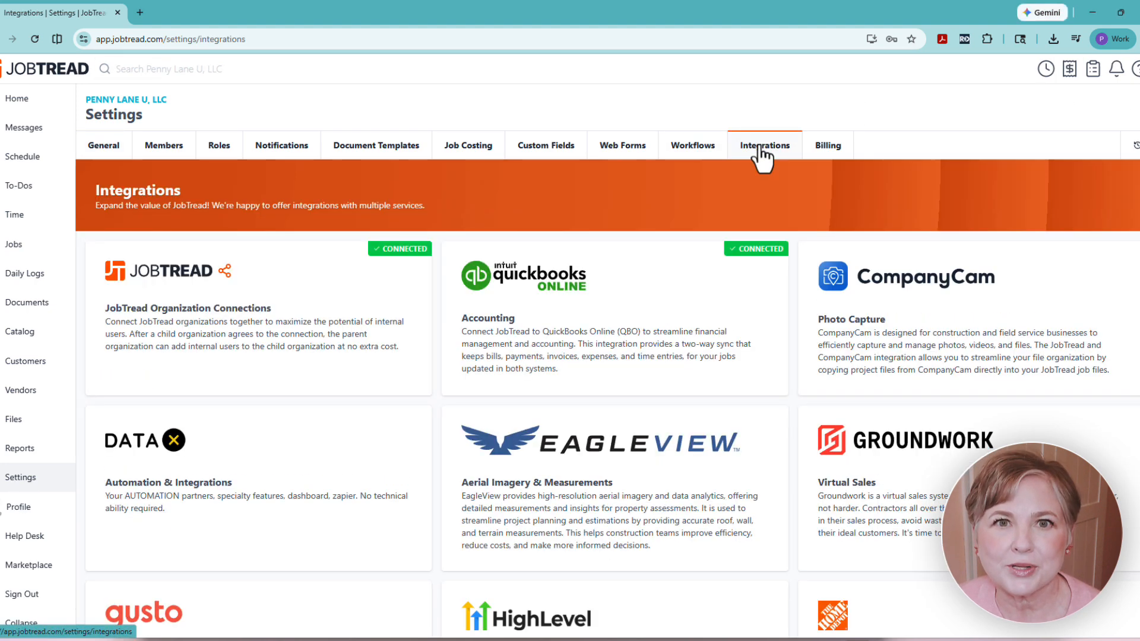
pyautogui.click(611, 297)
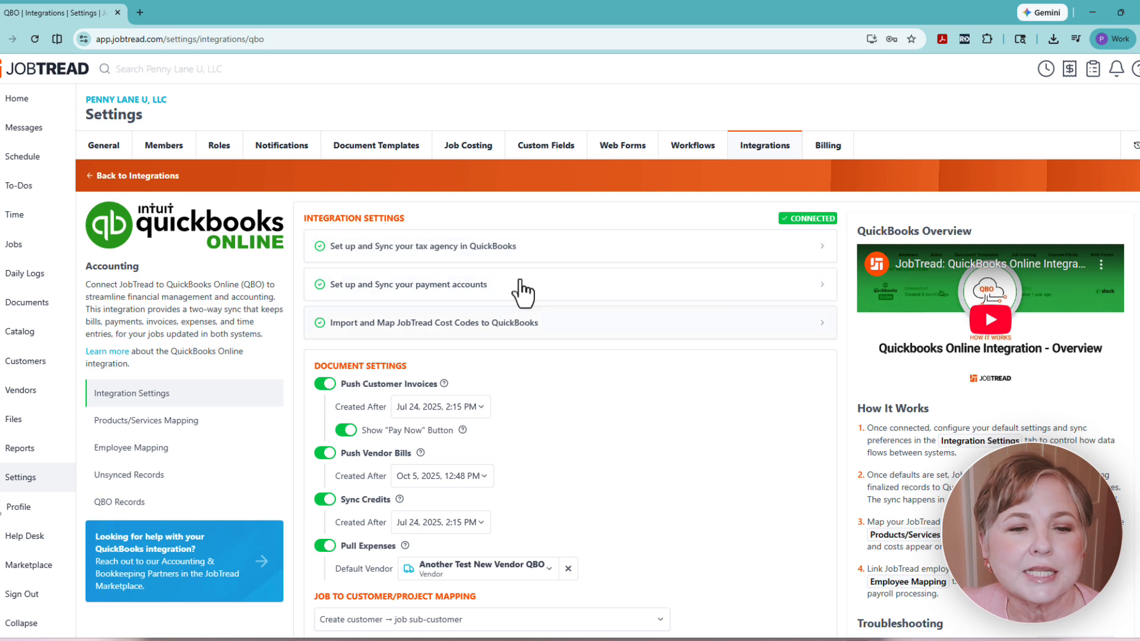
pyautogui.click(782, 254)
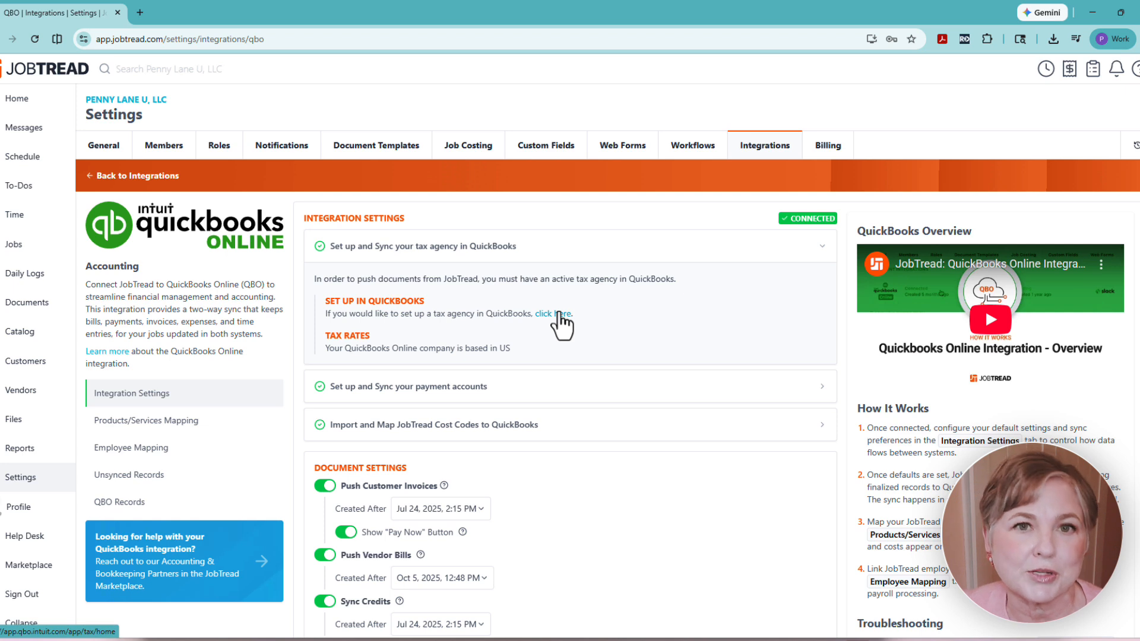
pyautogui.click(821, 248)
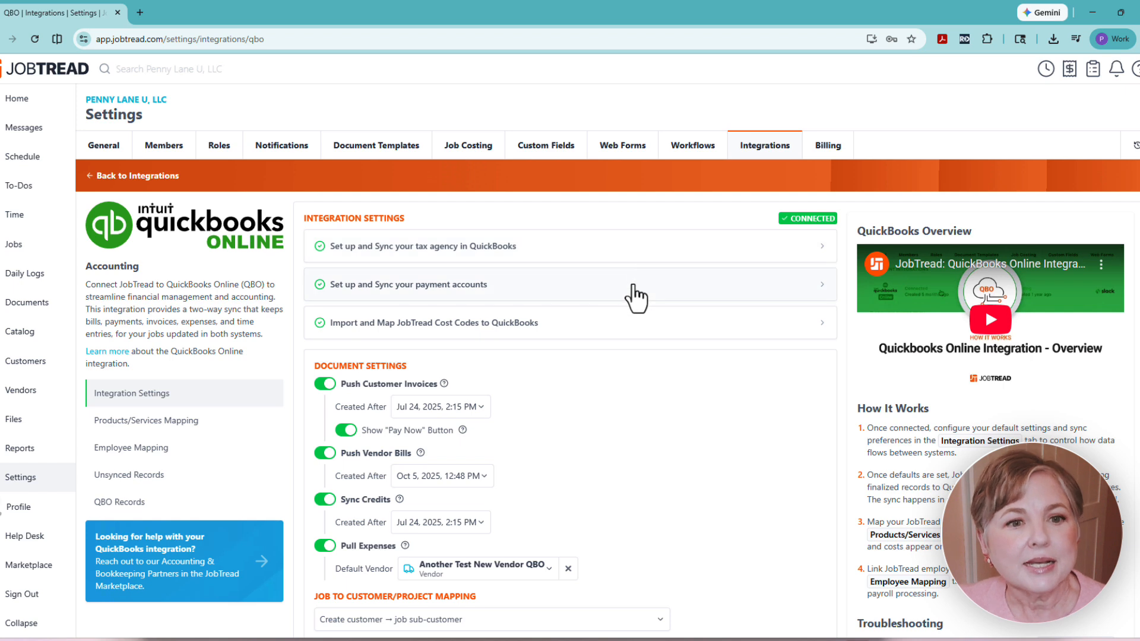
# Expand the payment accounts setup and examine the account choices for default deposits and withdrawals
pyautogui.click(665, 307)
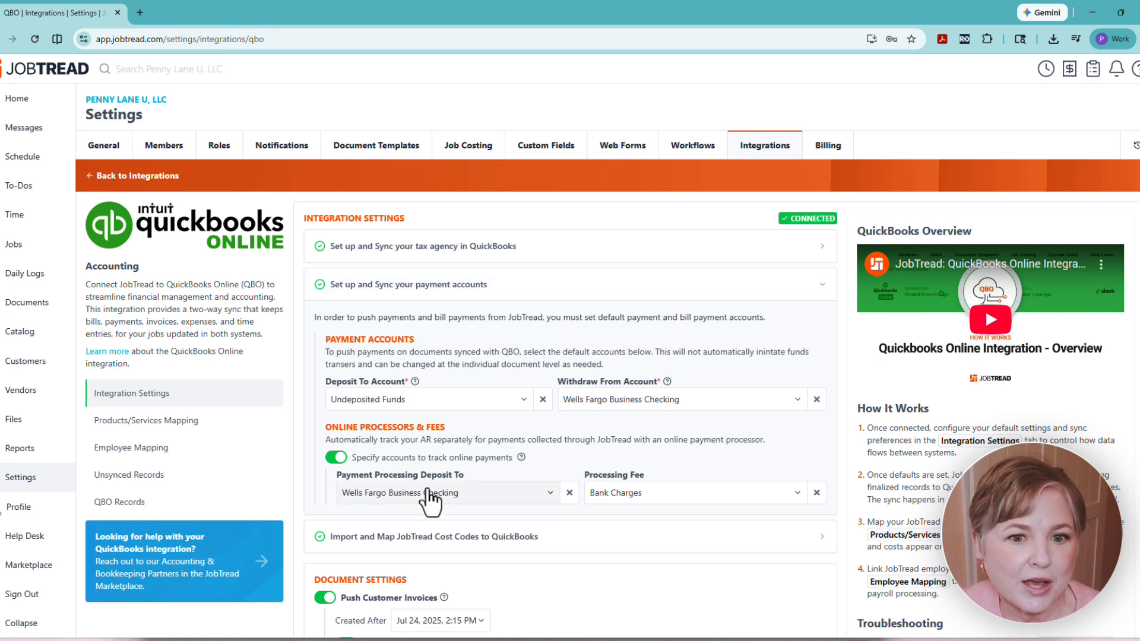
pyautogui.click(510, 403)
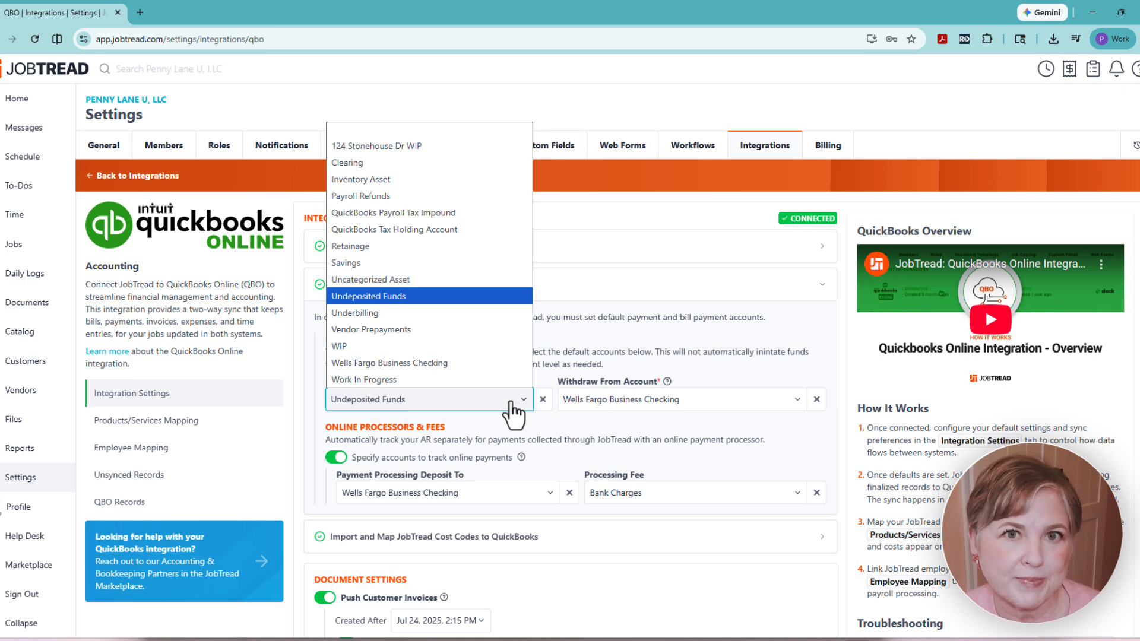
pyautogui.click(509, 403)
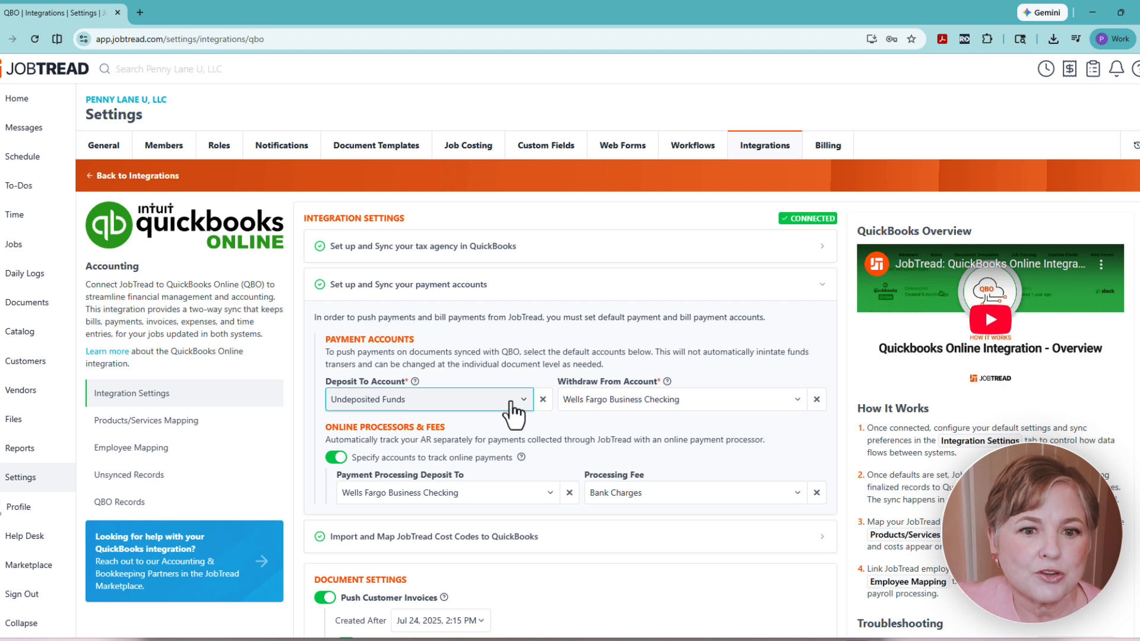
pyautogui.click(509, 402)
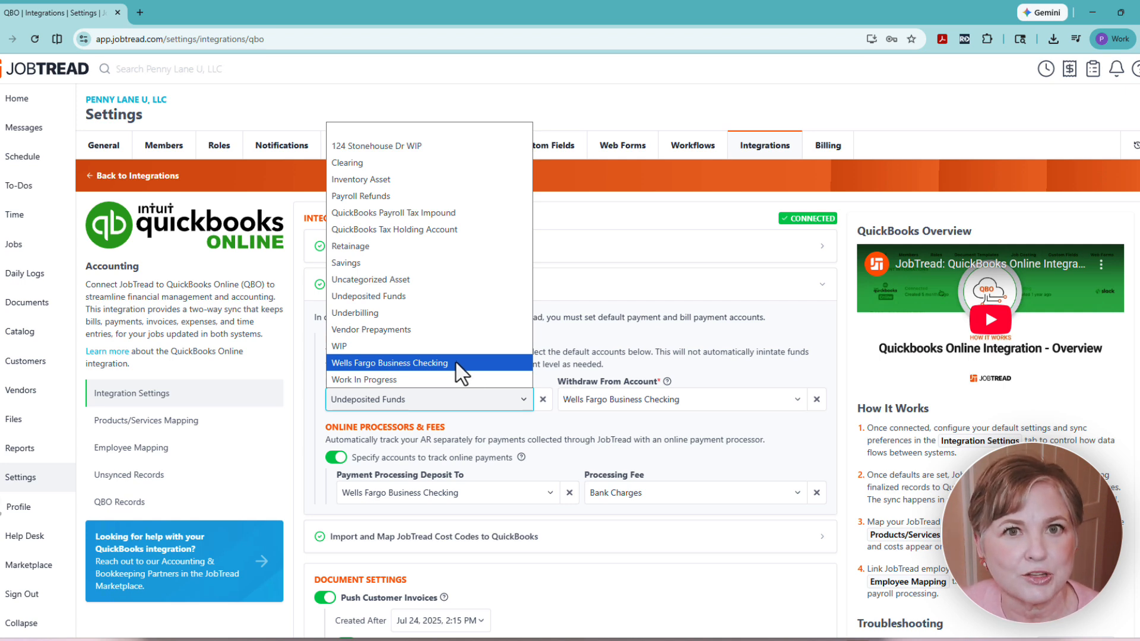
pyautogui.click(453, 296)
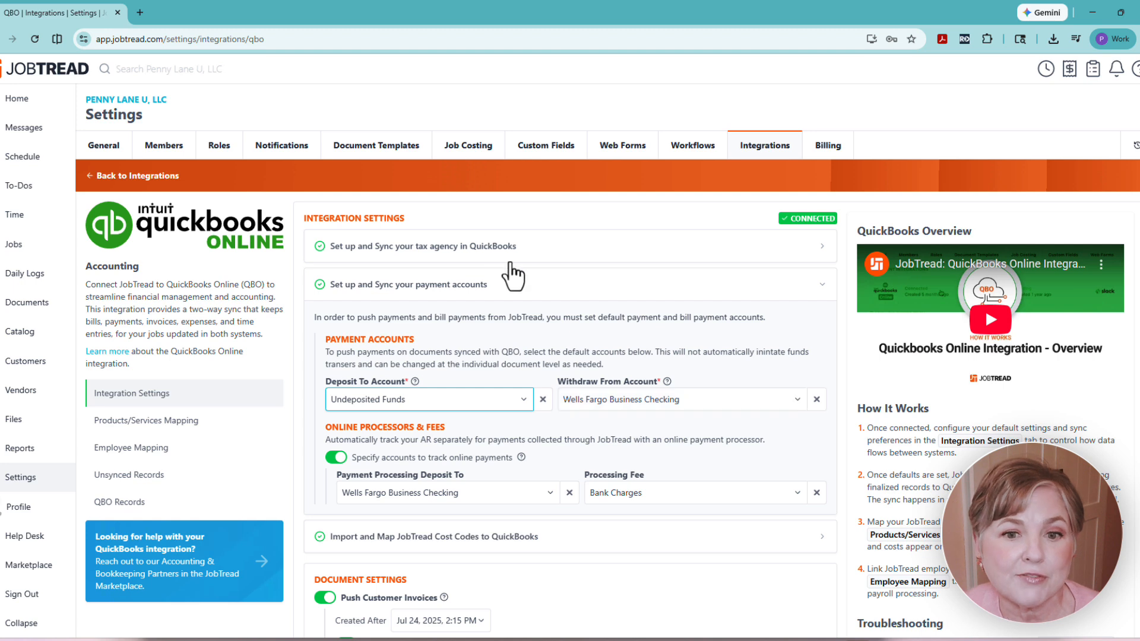
pyautogui.click(645, 408)
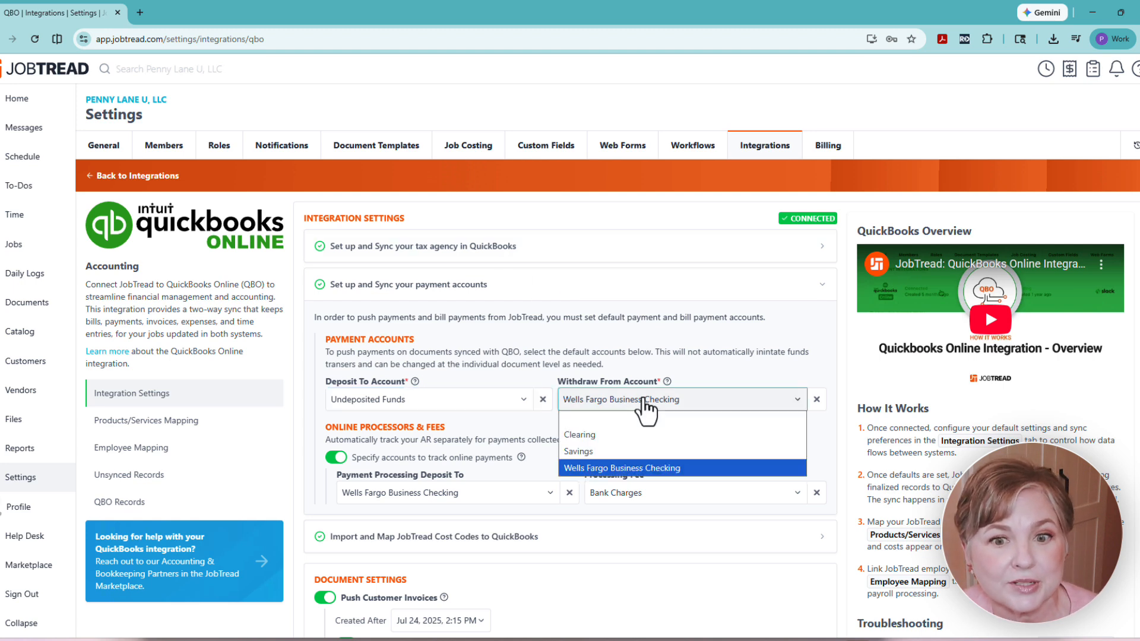
pyautogui.click(664, 471)
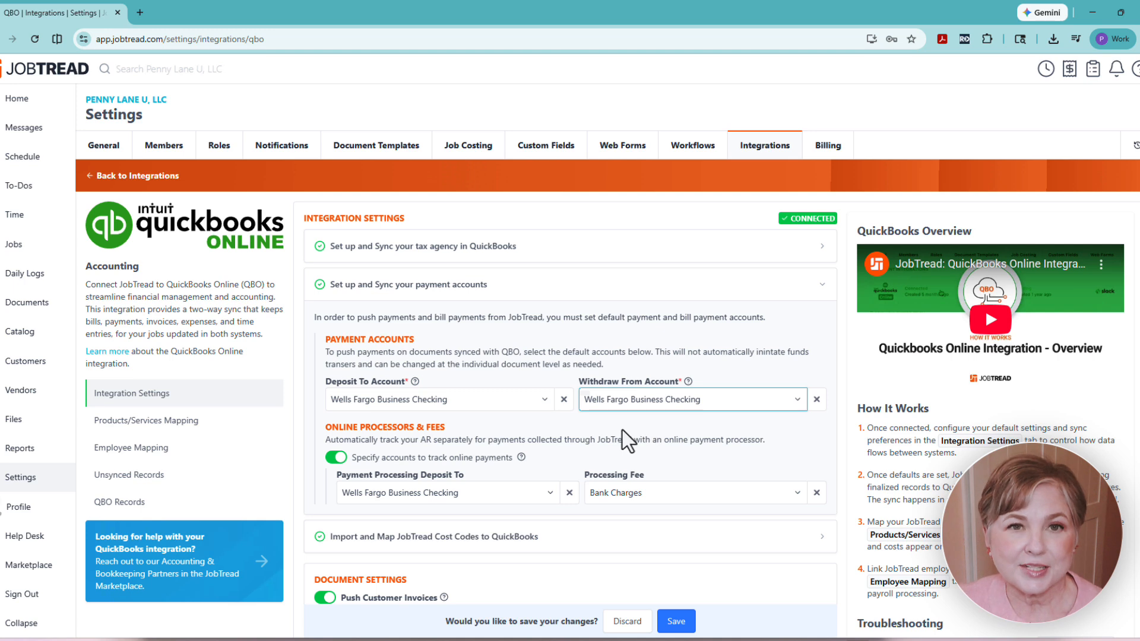
# Clear both default payment accounts, and set Deposit To Account and Withdraw From Account to Wells Fargo Business Checking
pyautogui.click(565, 400)
pyautogui.click(817, 400)
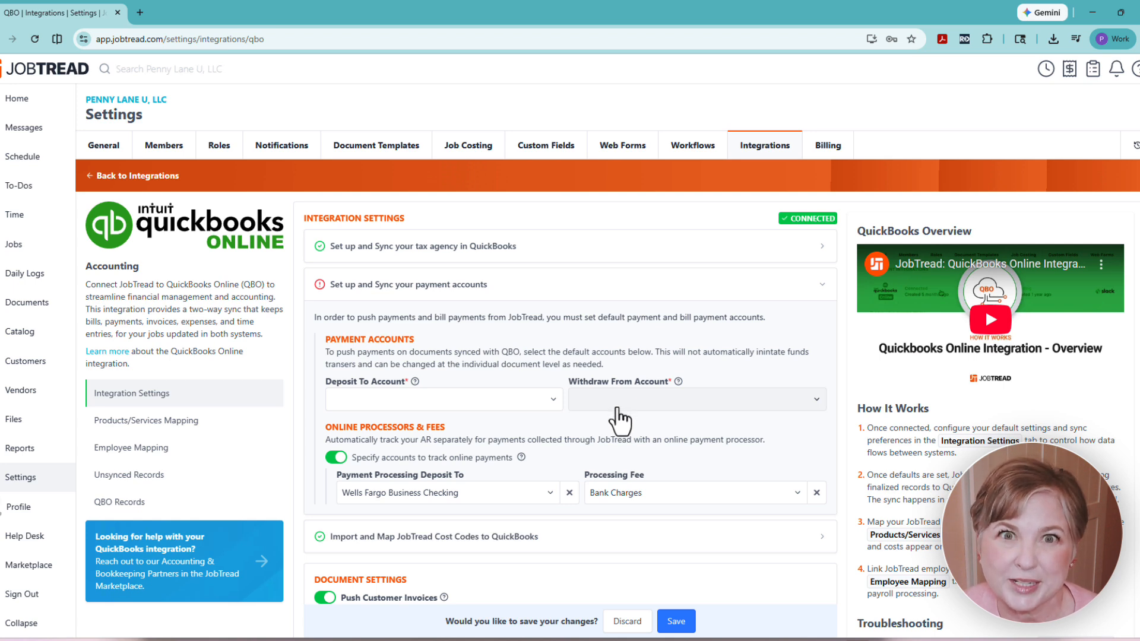
pyautogui.click(551, 409)
pyautogui.click(485, 358)
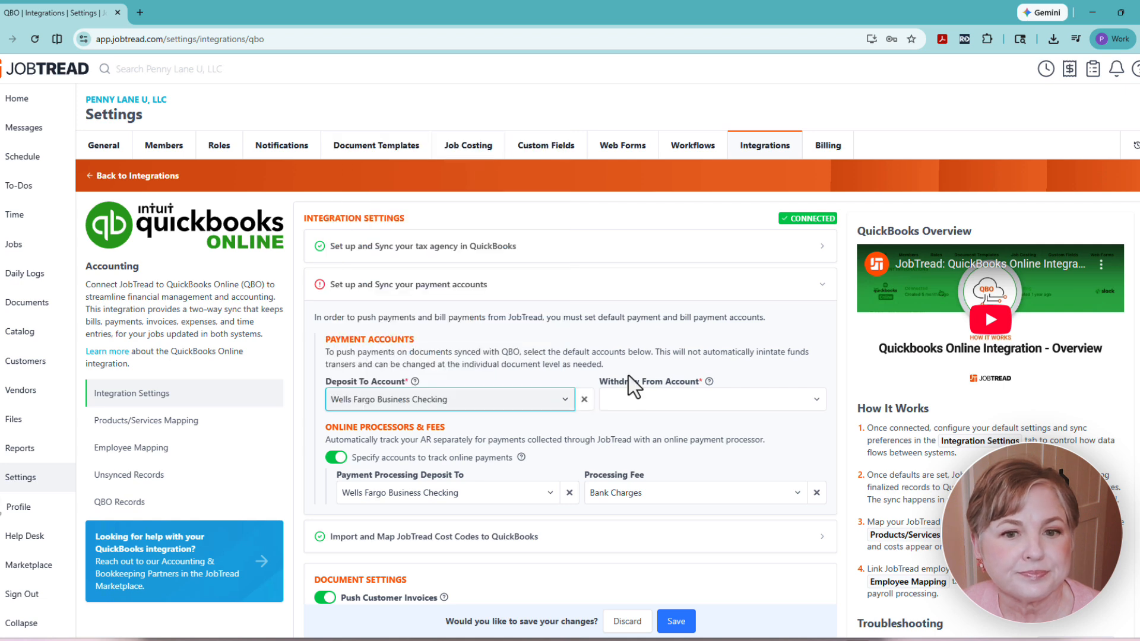
pyautogui.click(640, 401)
pyautogui.click(630, 471)
pyautogui.click(662, 407)
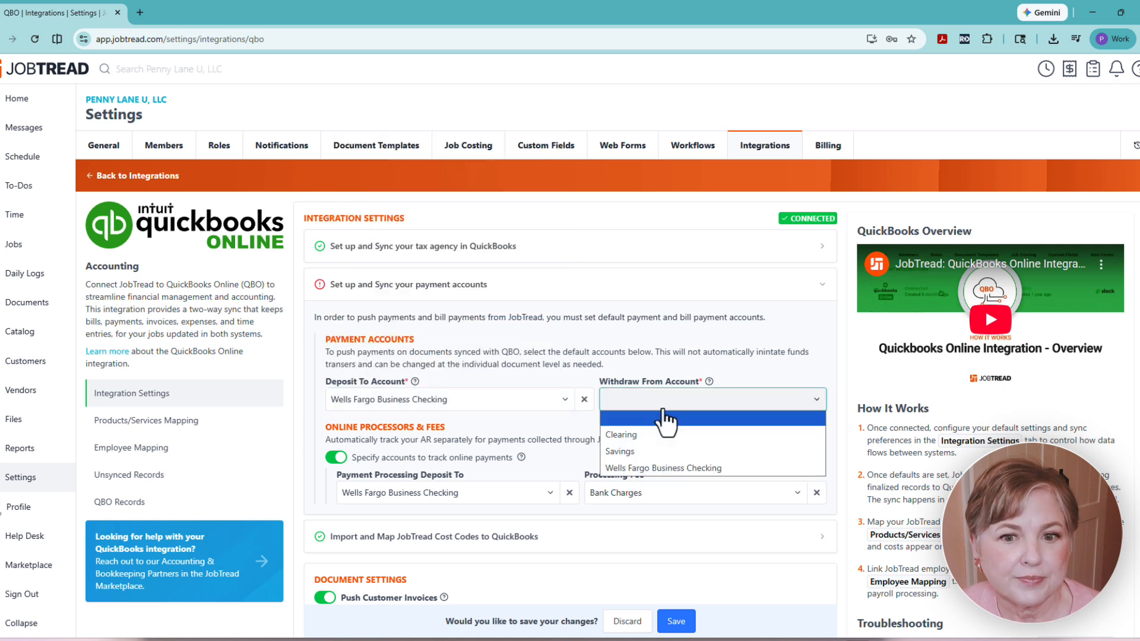
pyautogui.click(665, 469)
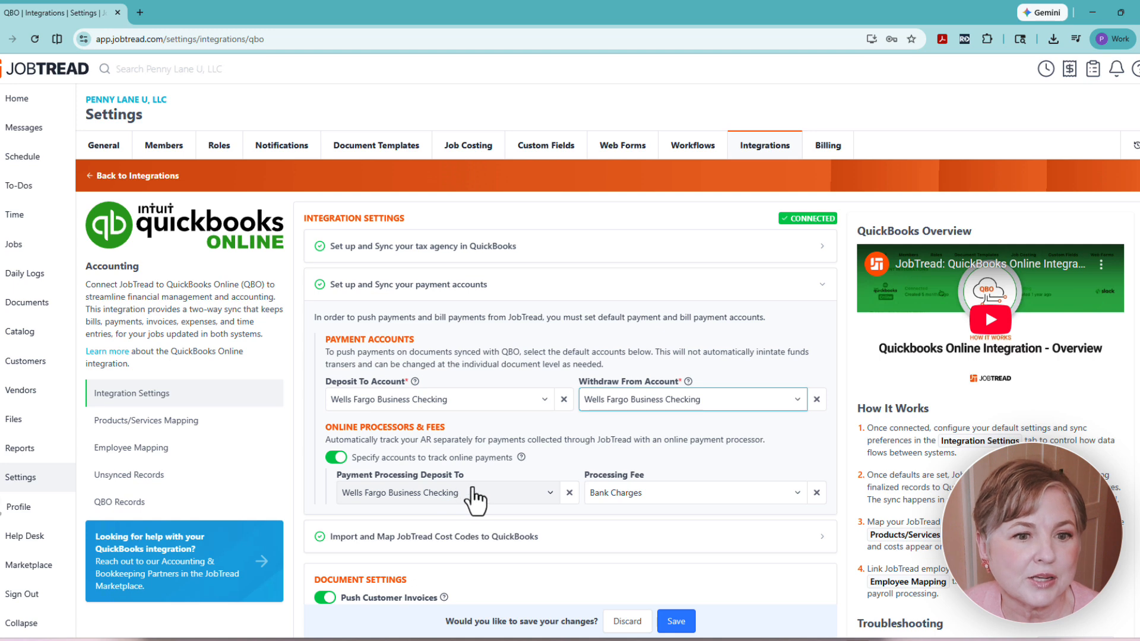
# Choose Wells Fargo Business Checking for payment processing deposits, and turn off specifying accounts to track online payments
pyautogui.click(549, 500)
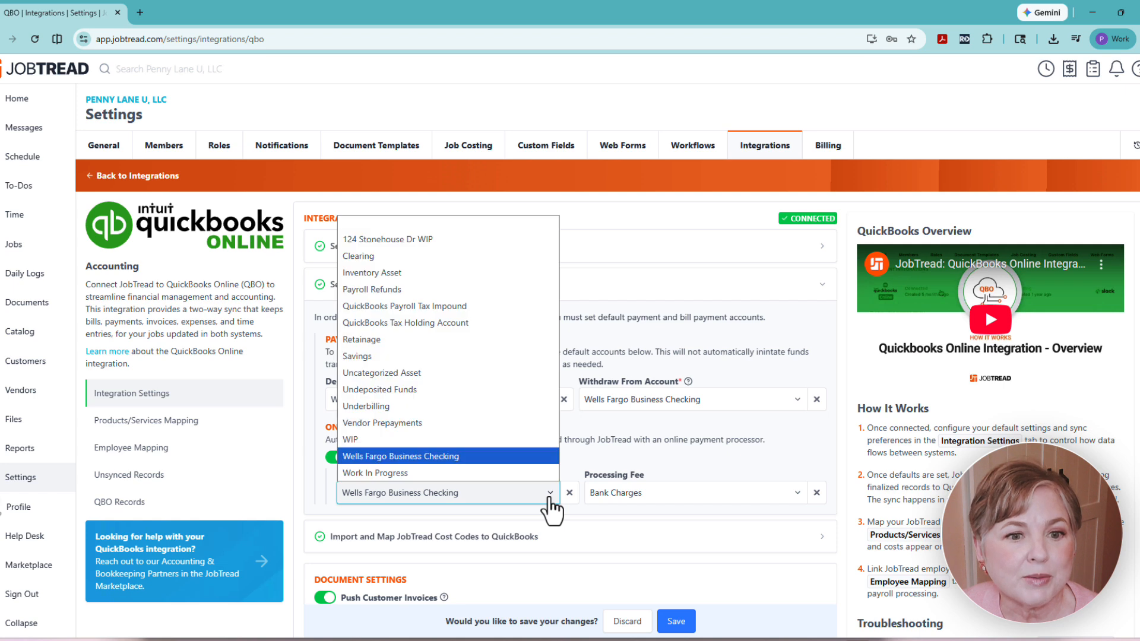
pyautogui.click(487, 456)
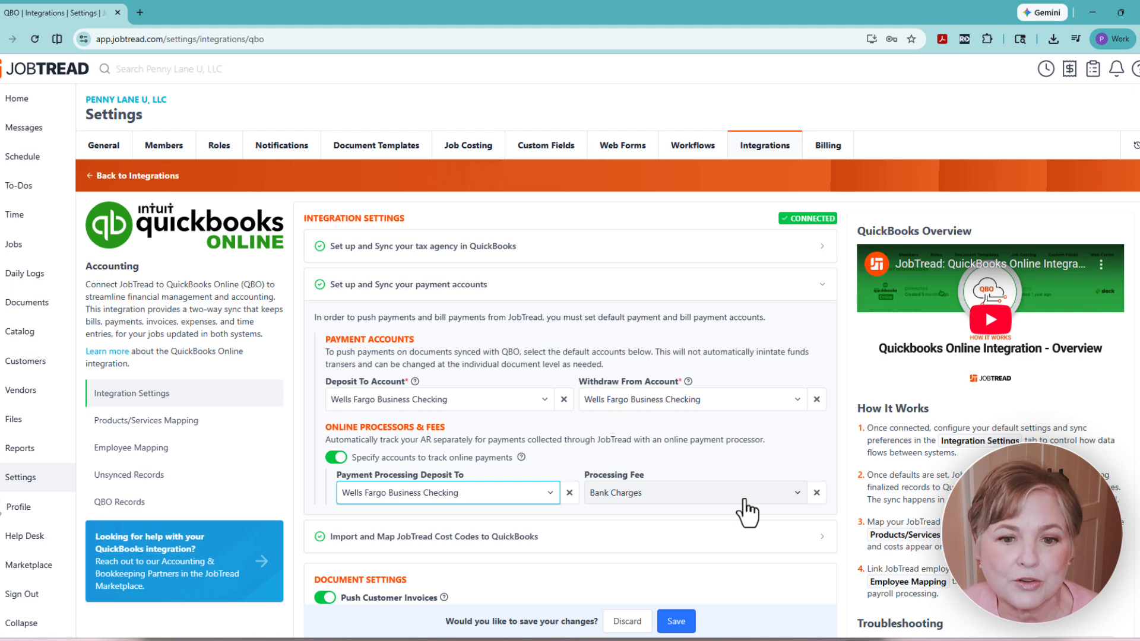
pyautogui.scroll(-3, 746, 512)
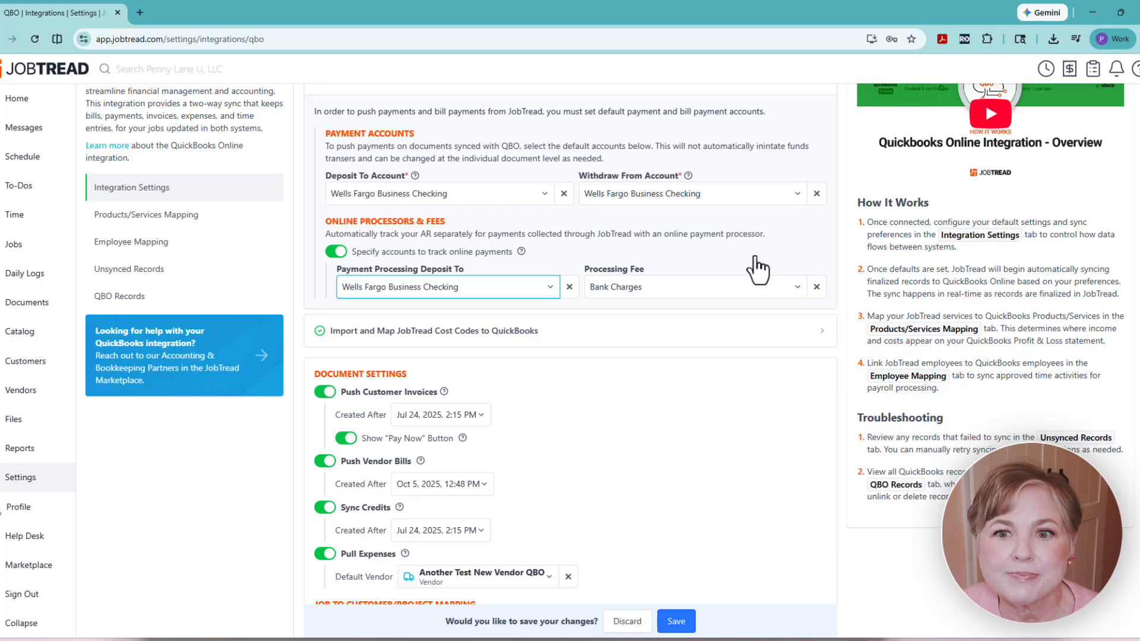
pyautogui.click(764, 290)
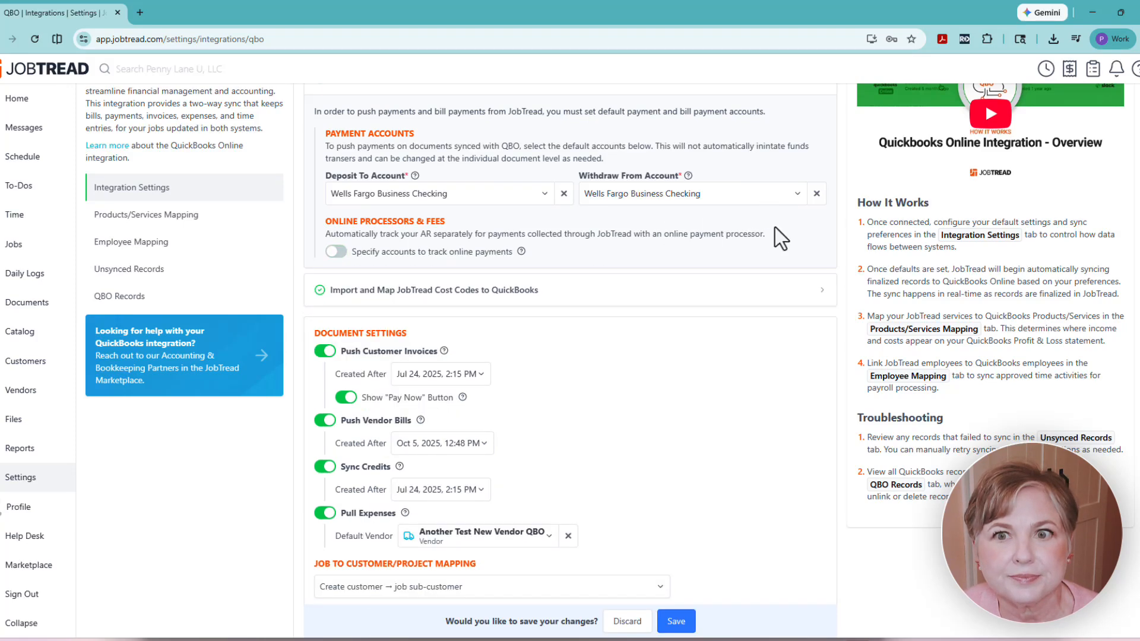
pyautogui.scroll(3, 779, 228)
pyautogui.click(823, 287)
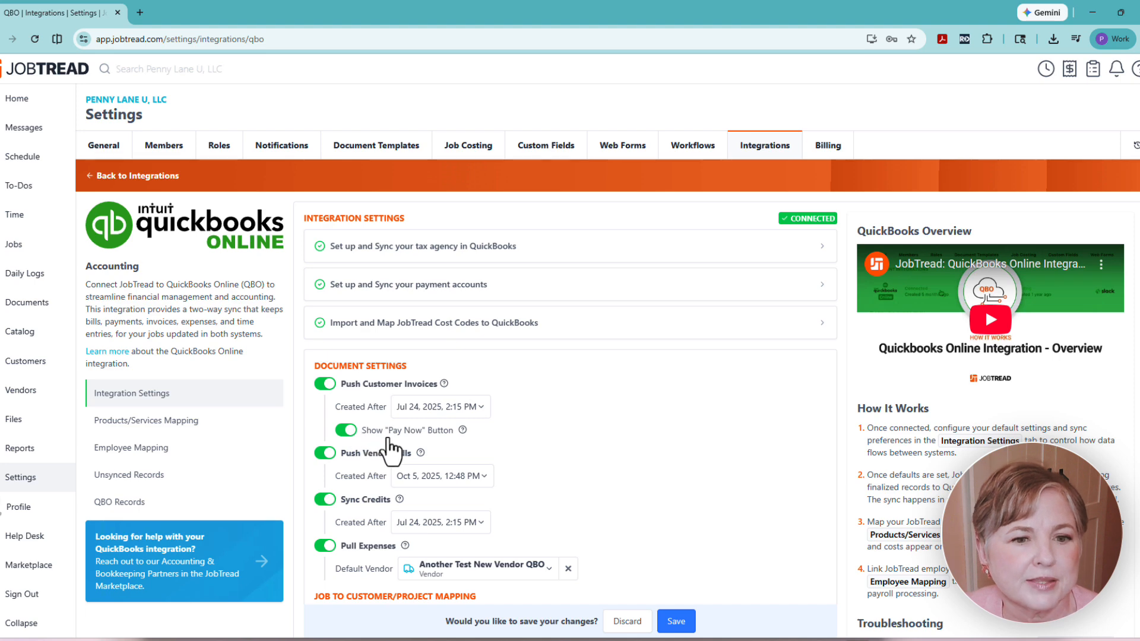
# Review the document settings and job-to-customer mapping options, and save the integration changes
pyautogui.scroll(-3, 389, 449)
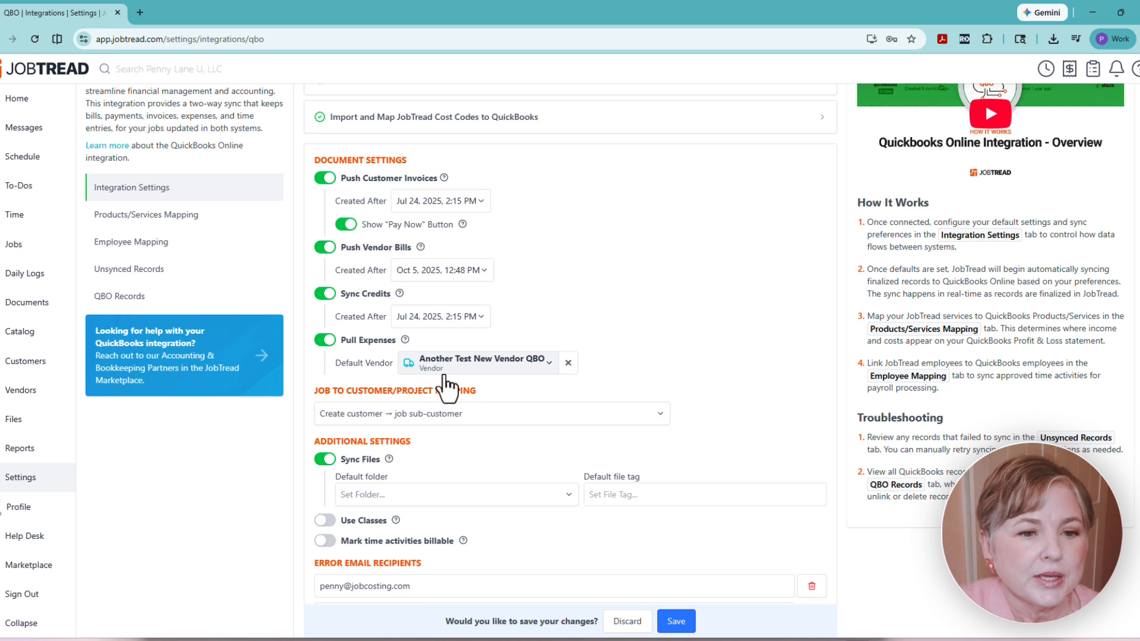
pyautogui.click(532, 424)
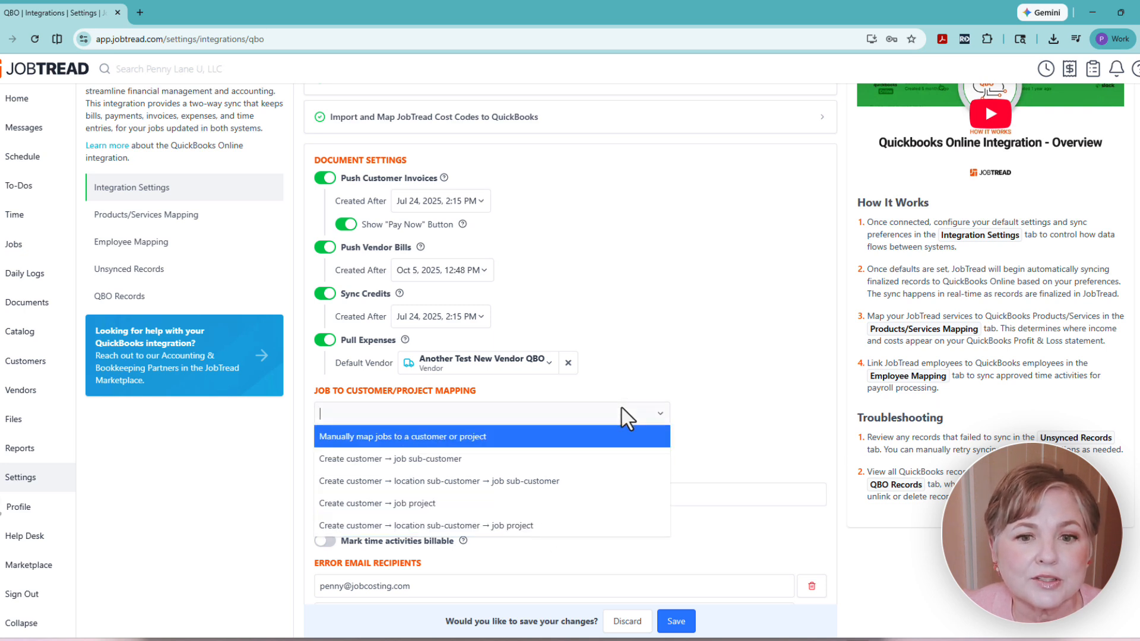
pyautogui.click(722, 397)
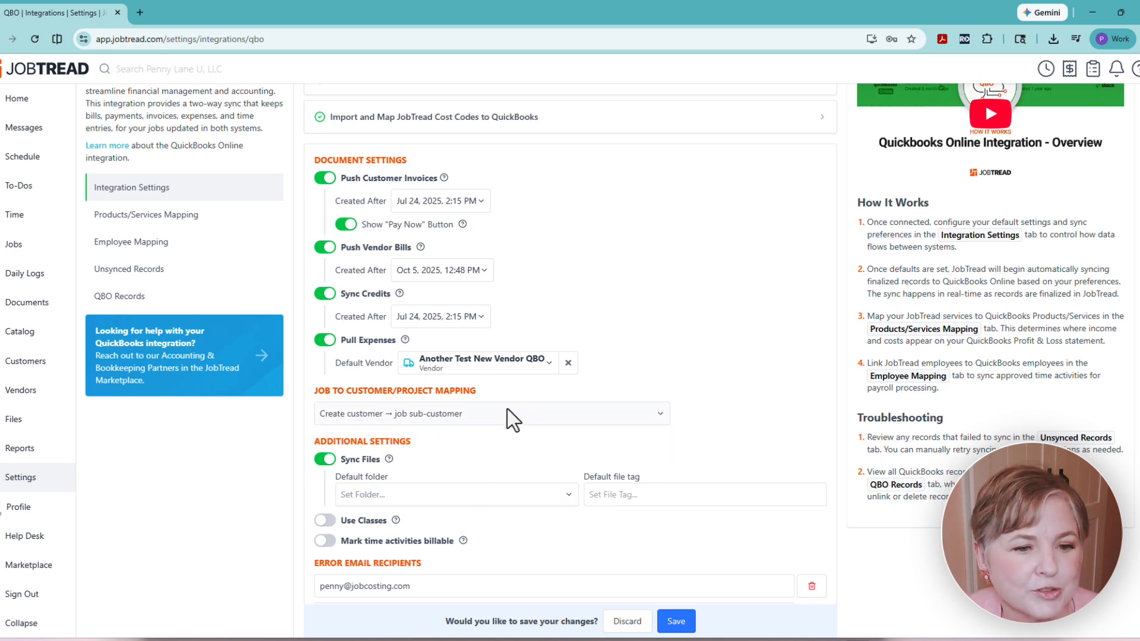
pyautogui.scroll(-2, 440, 472)
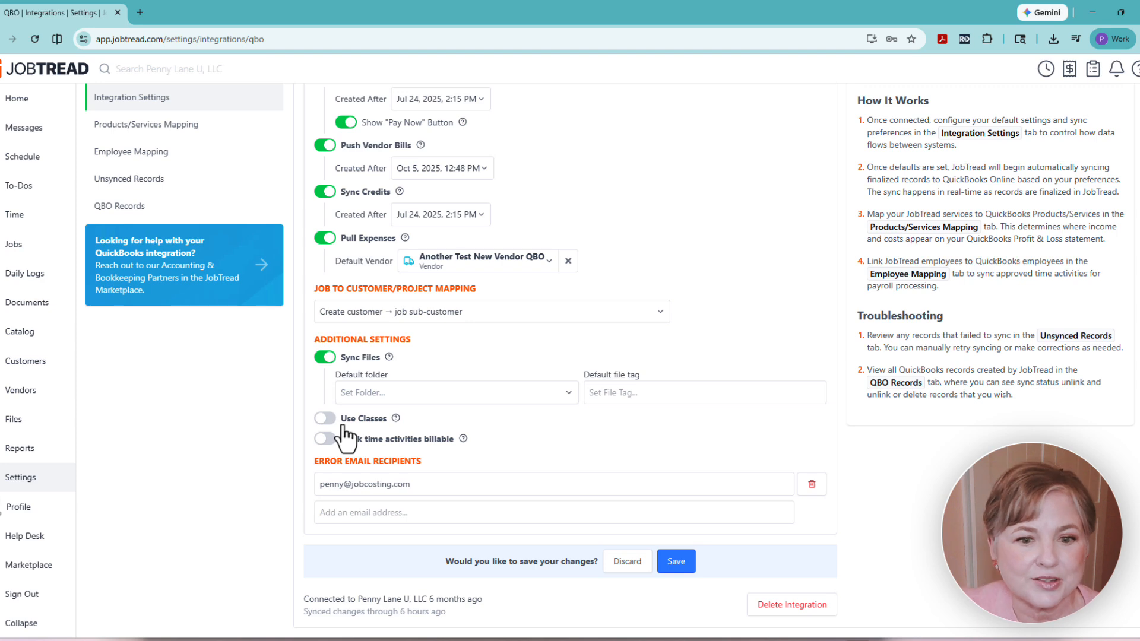
pyautogui.click(674, 564)
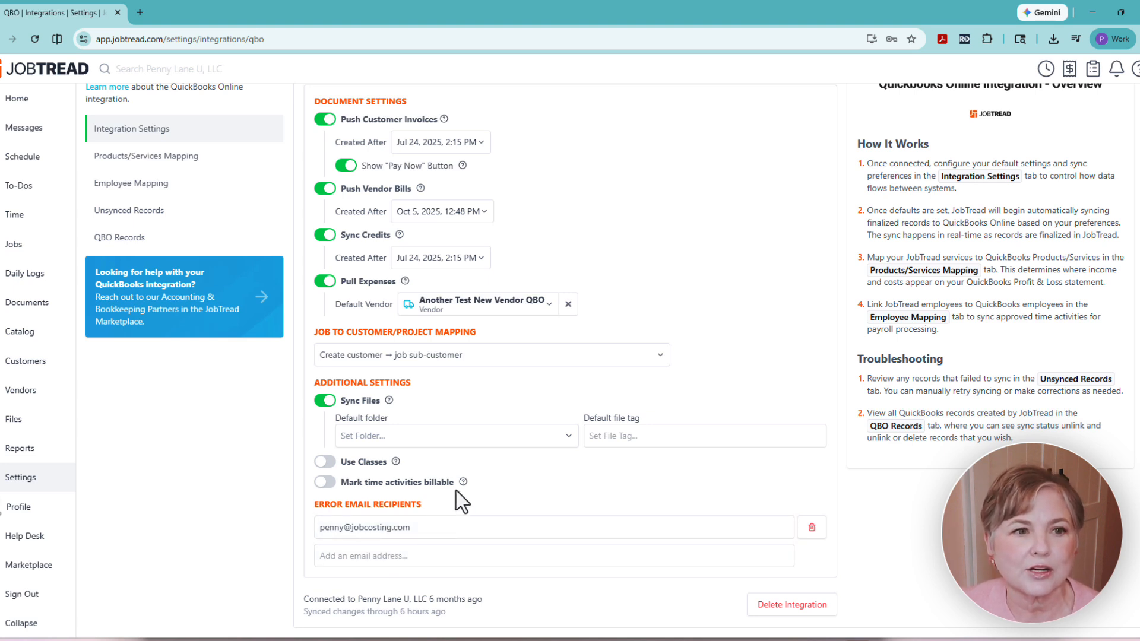
# Review the default products and services for cost code mapping, and open the Products/Services Mapping page
pyautogui.scroll(4, 480, 488)
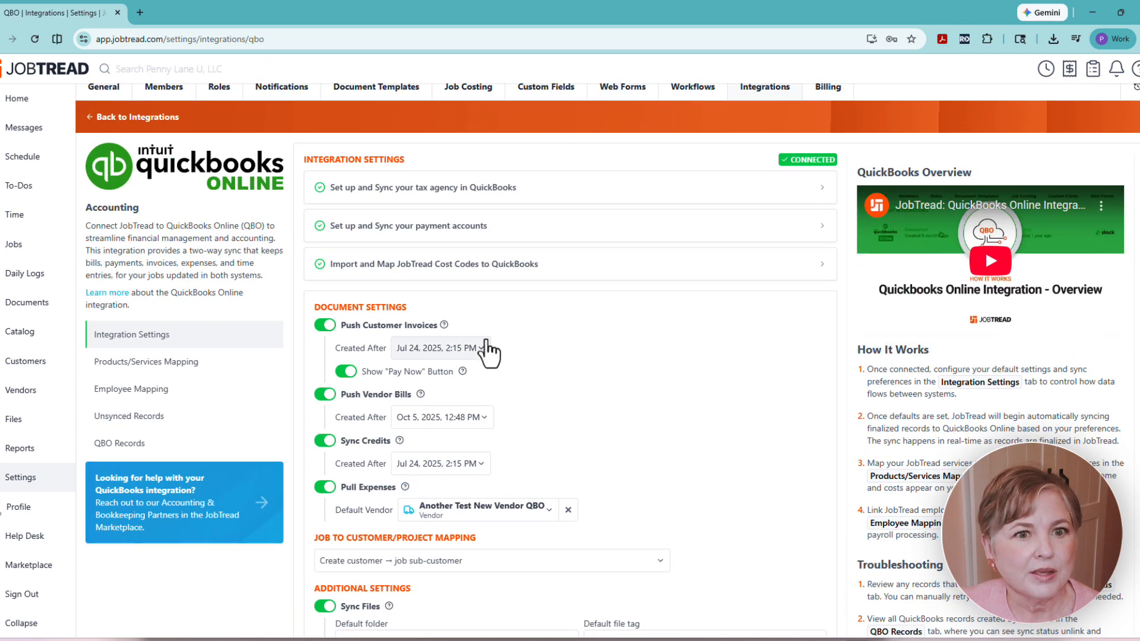
pyautogui.click(486, 285)
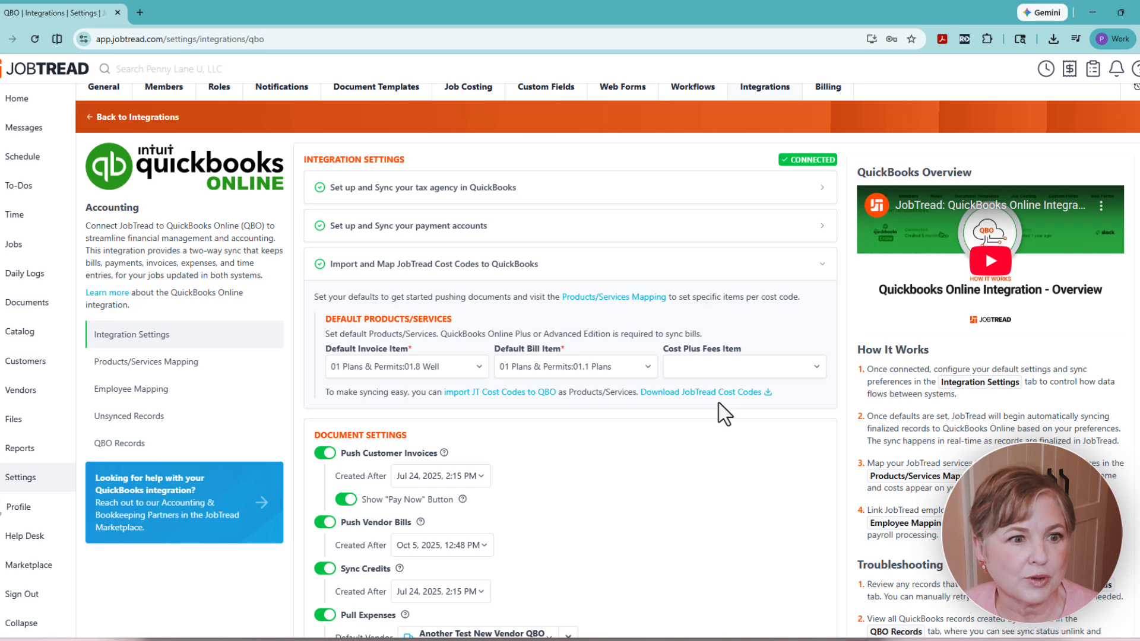
pyautogui.click(102, 365)
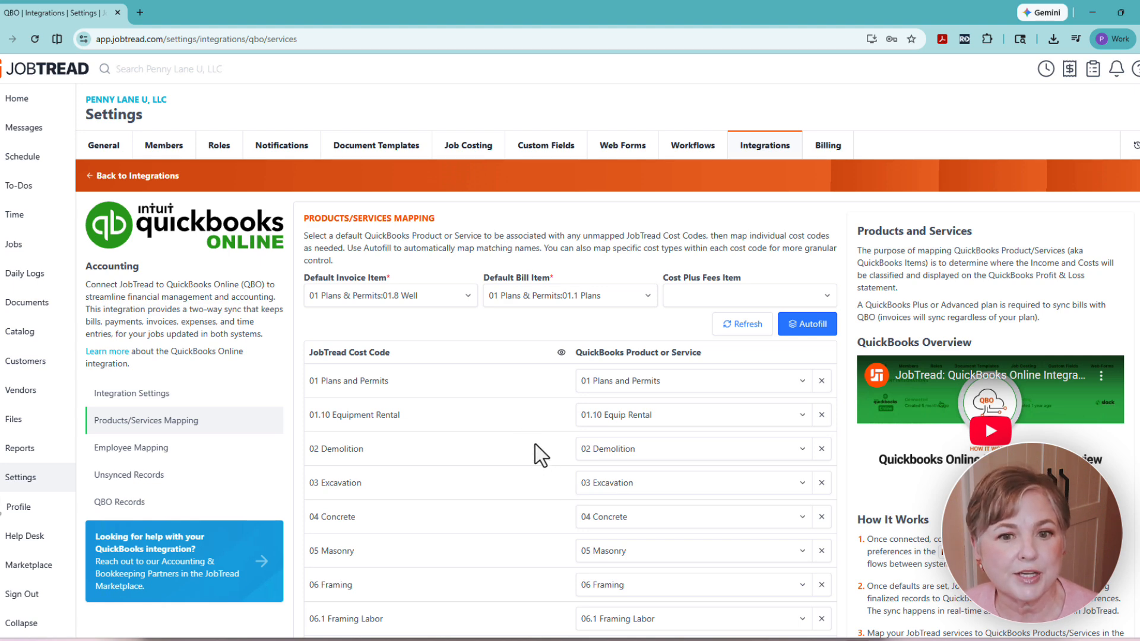
# Examine how the JobTread cost codes are mapped to QuickBooks products or services throughout the mapping list
pyautogui.scroll(-4, 533, 429)
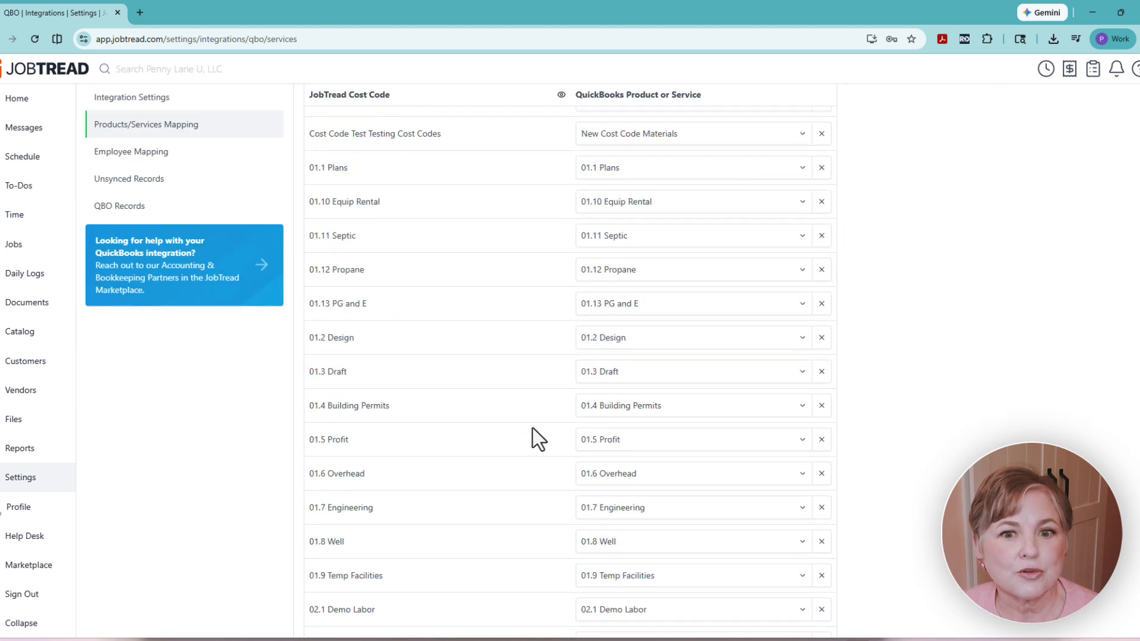
pyautogui.scroll(20, 533, 429)
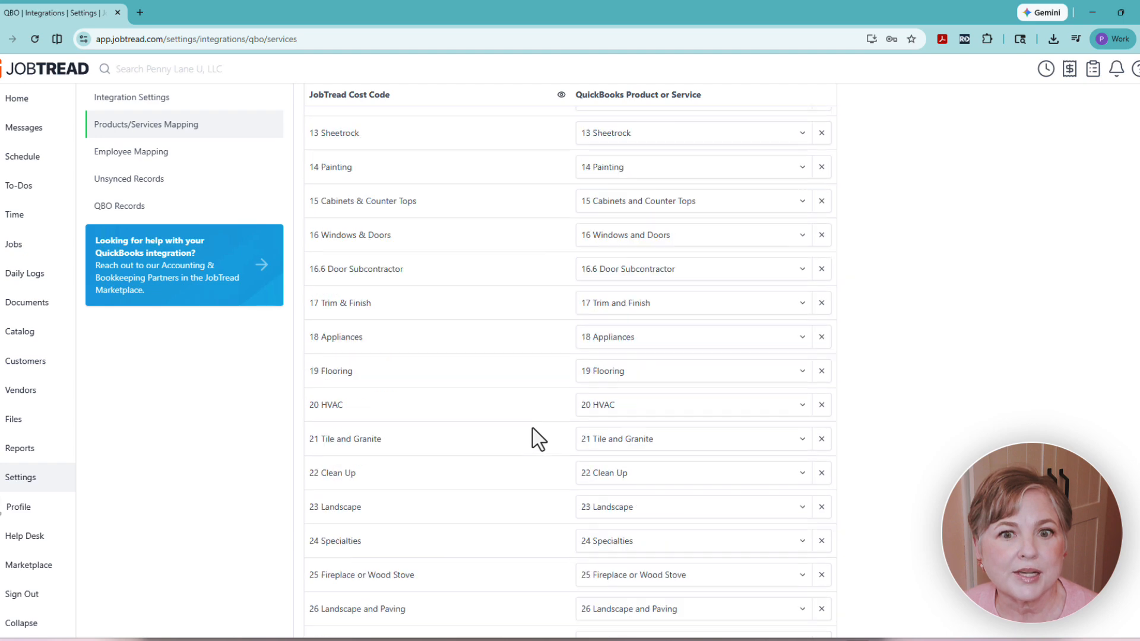
pyautogui.scroll(7, 571, 382)
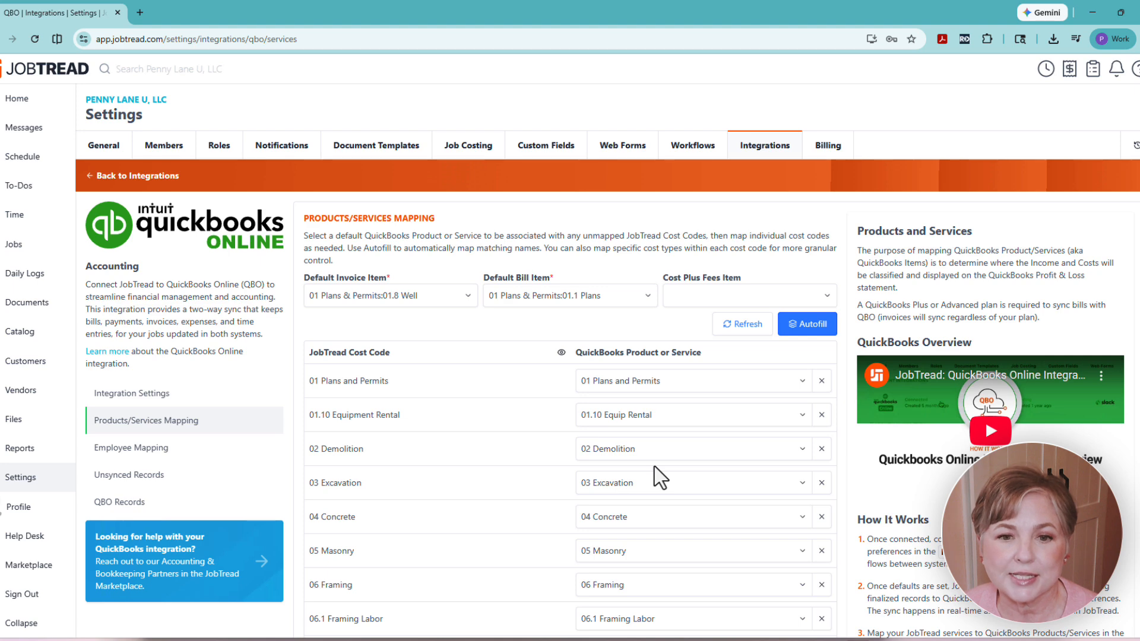
pyautogui.scroll(-20, 659, 477)
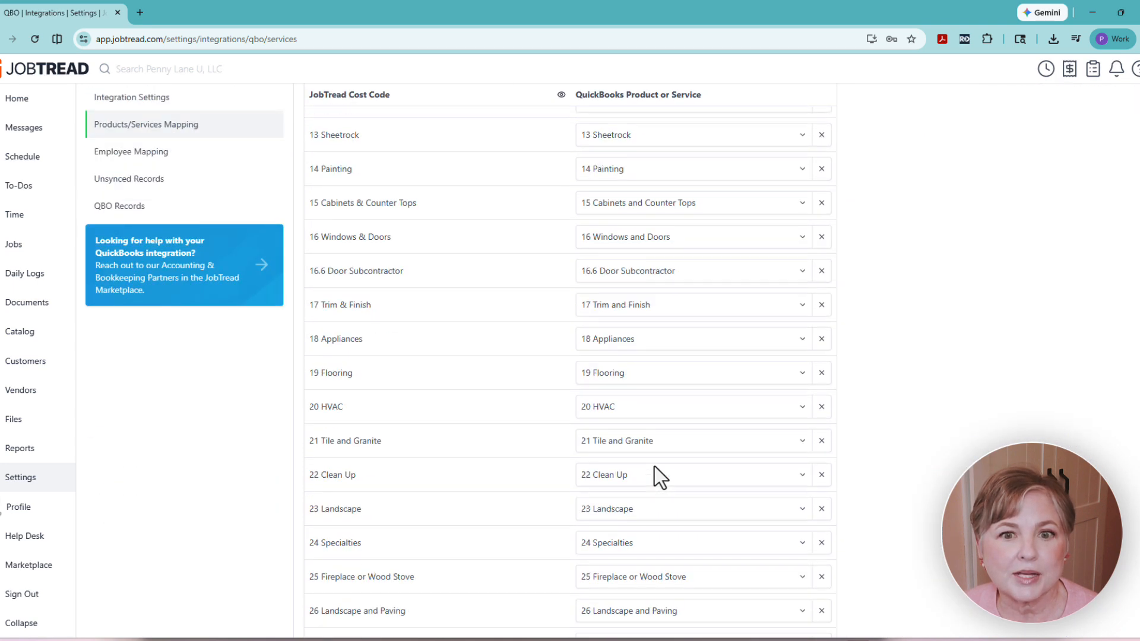
pyautogui.scroll(-1, 654, 467)
pyautogui.scroll(1, 654, 467)
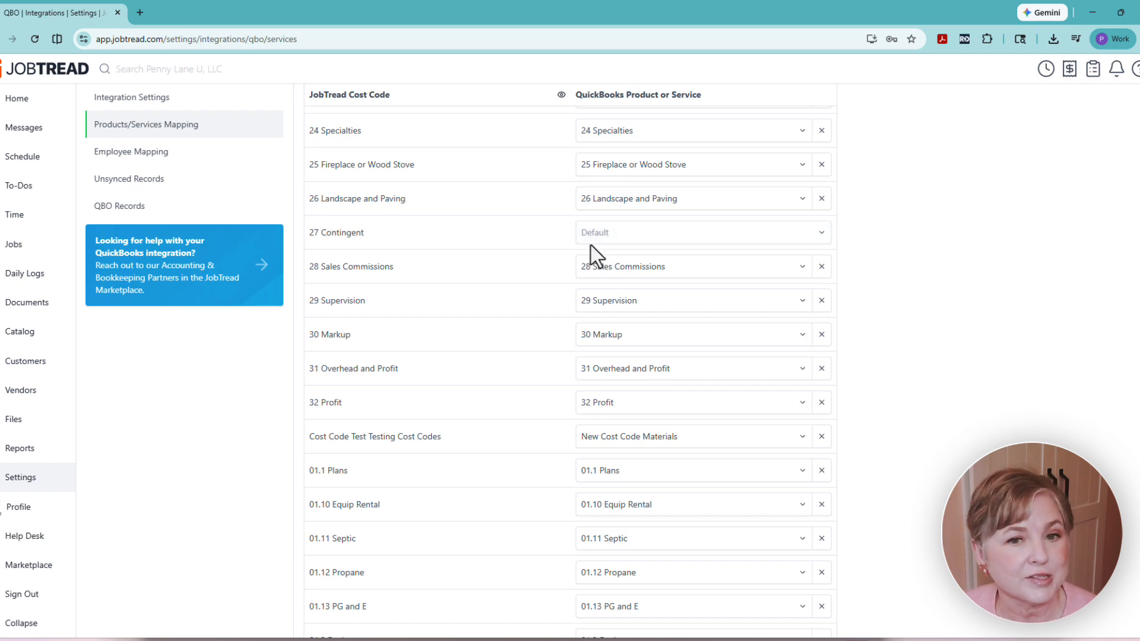
pyautogui.scroll(15, 582, 249)
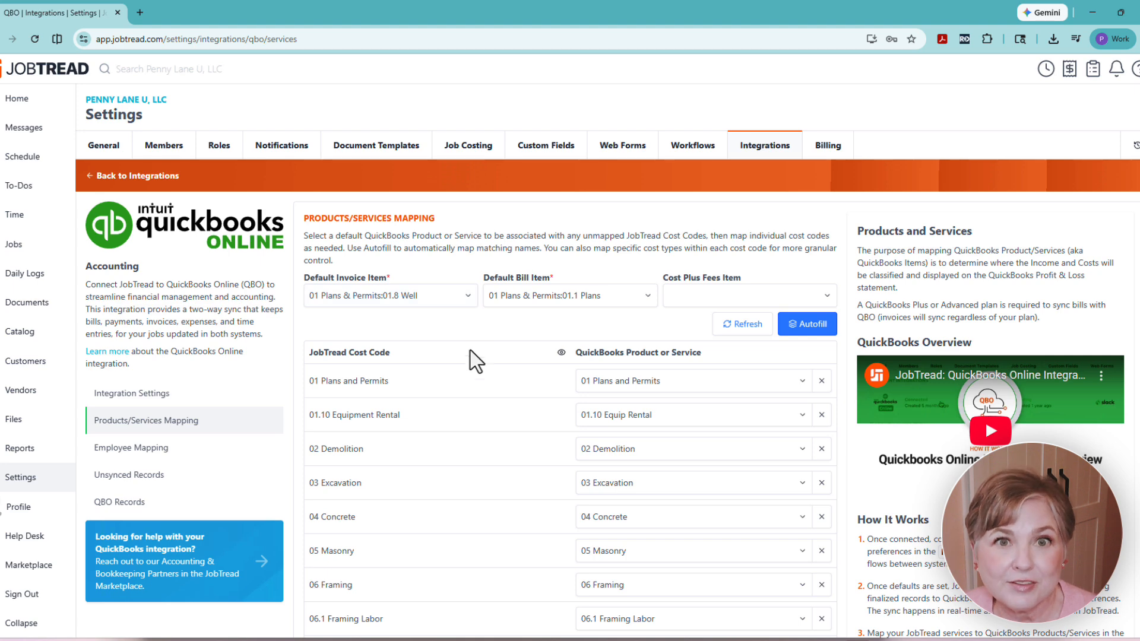
pyautogui.scroll(-15, 534, 411)
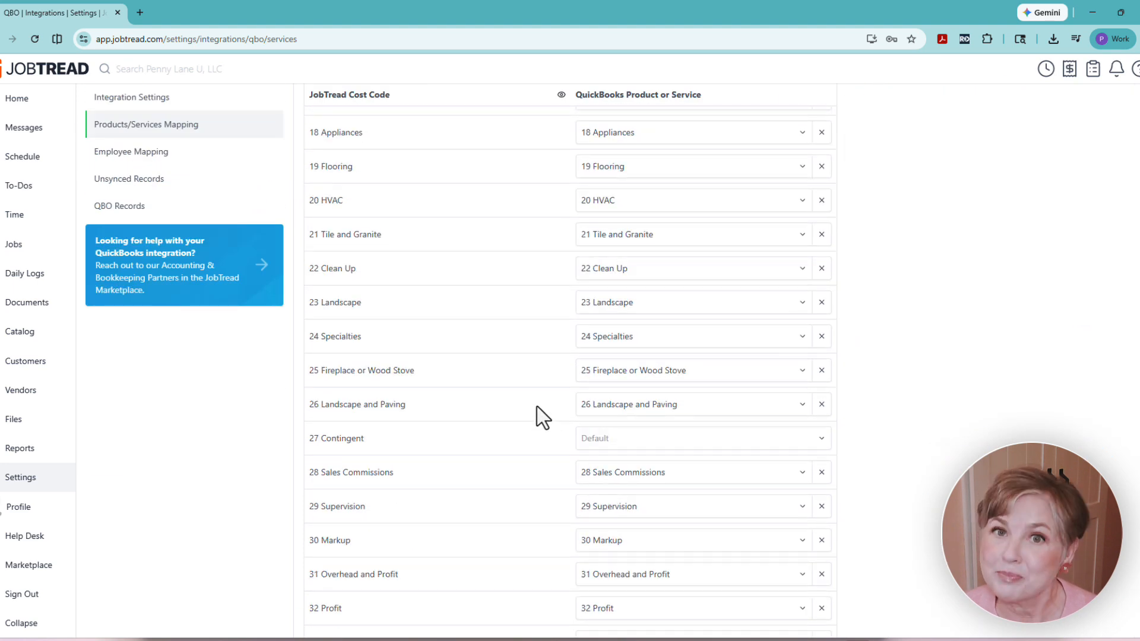
# Open the Employee Mapping page and check the QuickBooks employee choices for the last listed JobTread member, keeping the matching employee selected
pyautogui.scroll(-10, 549, 385)
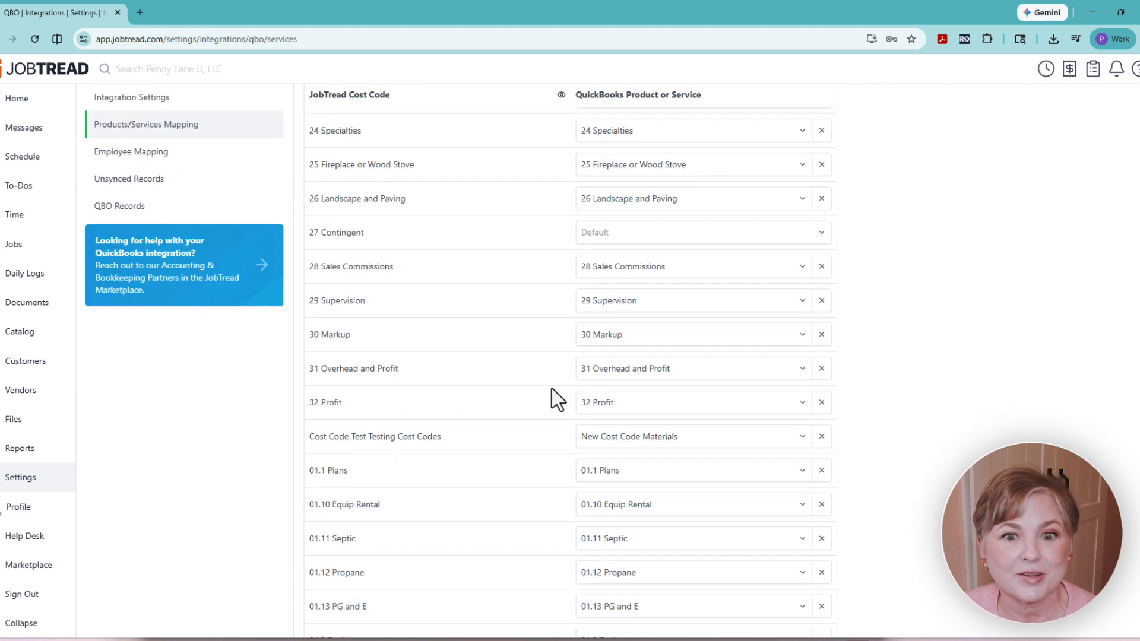
pyautogui.scroll(3, 558, 399)
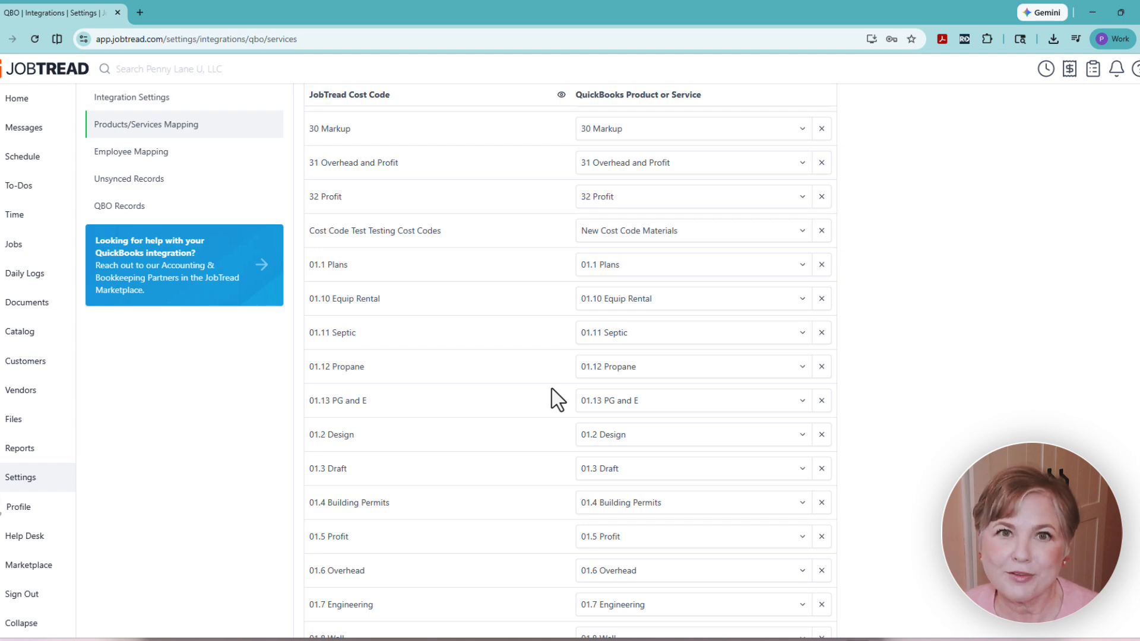
pyautogui.scroll(15, 558, 404)
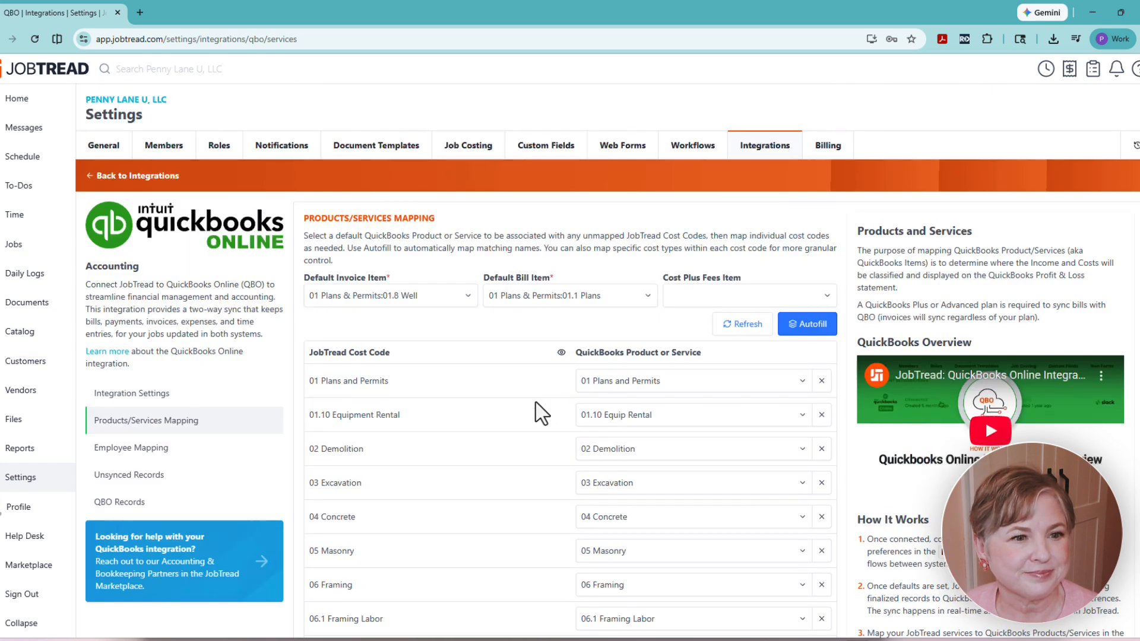
pyautogui.click(191, 451)
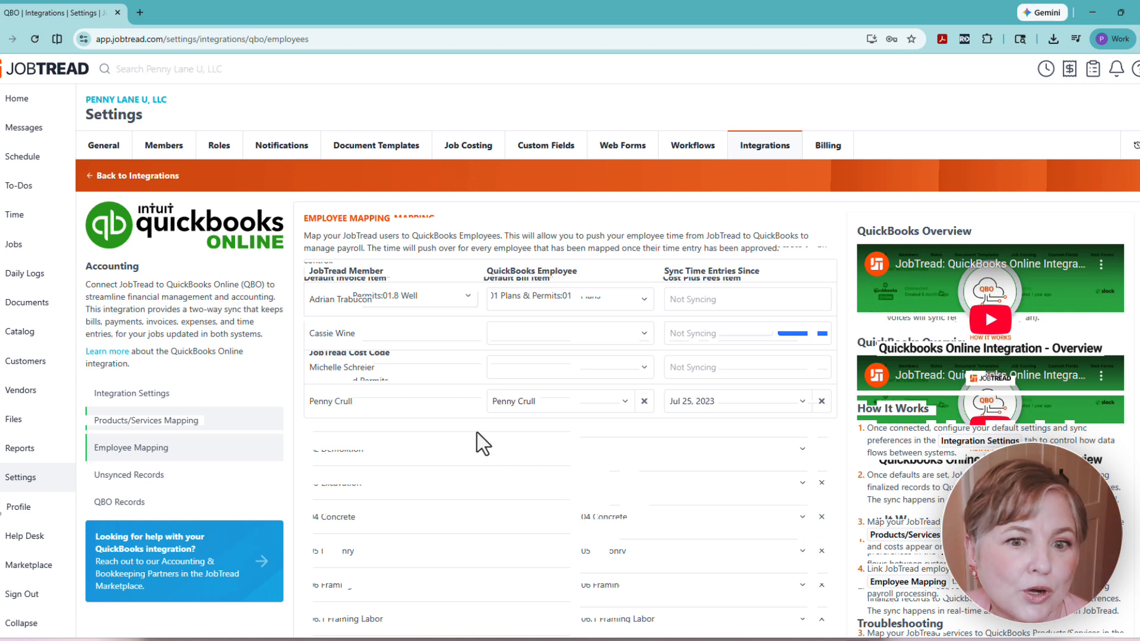
pyautogui.click(624, 403)
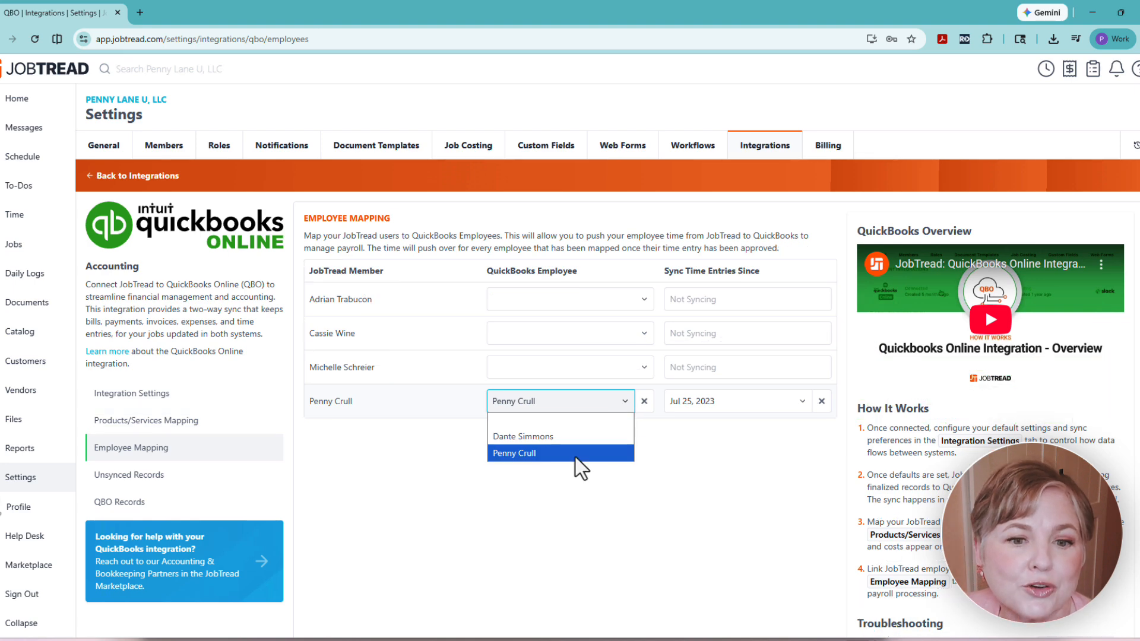
pyautogui.click(575, 454)
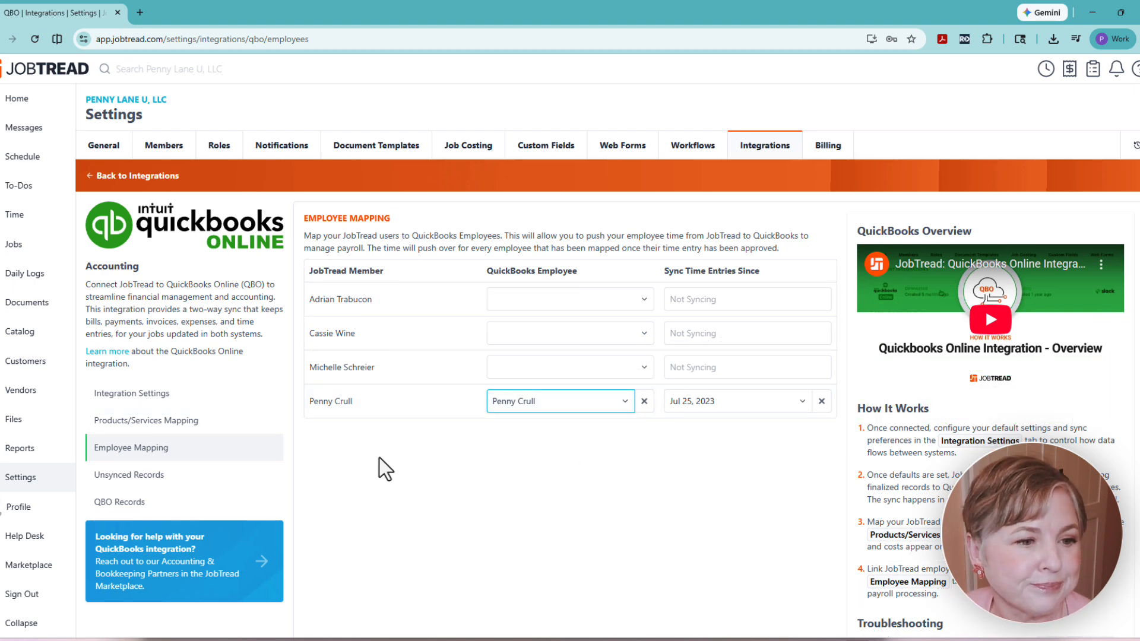
# Open the Unsynced Records page and view the Applied Payments, Time Entries, and Vendors record types in turn
pyautogui.click(148, 481)
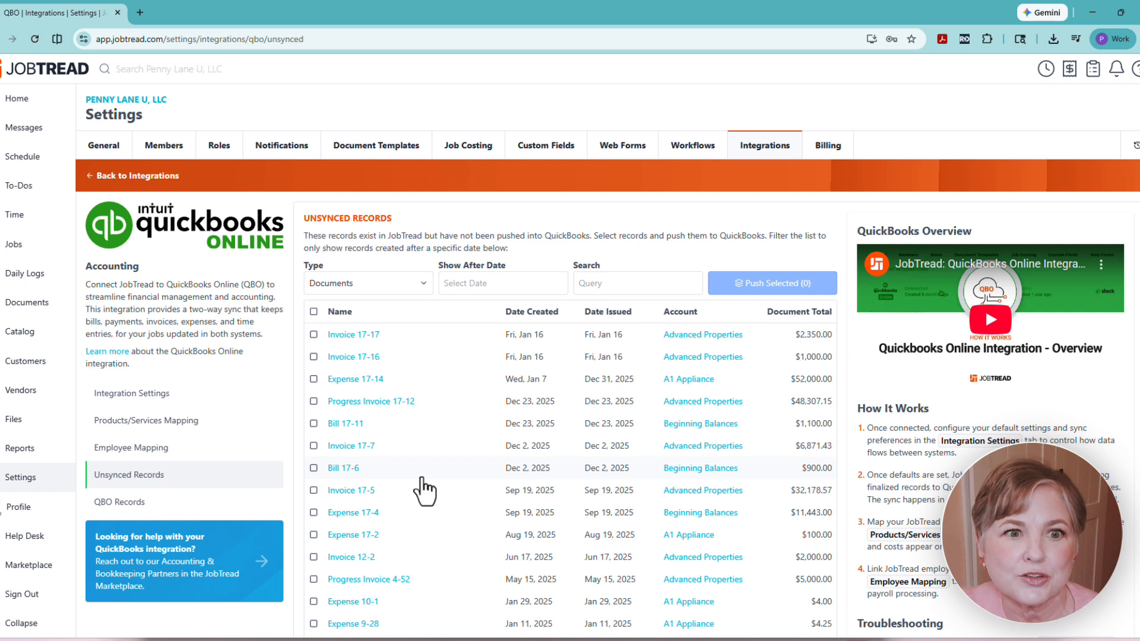
pyautogui.click(422, 291)
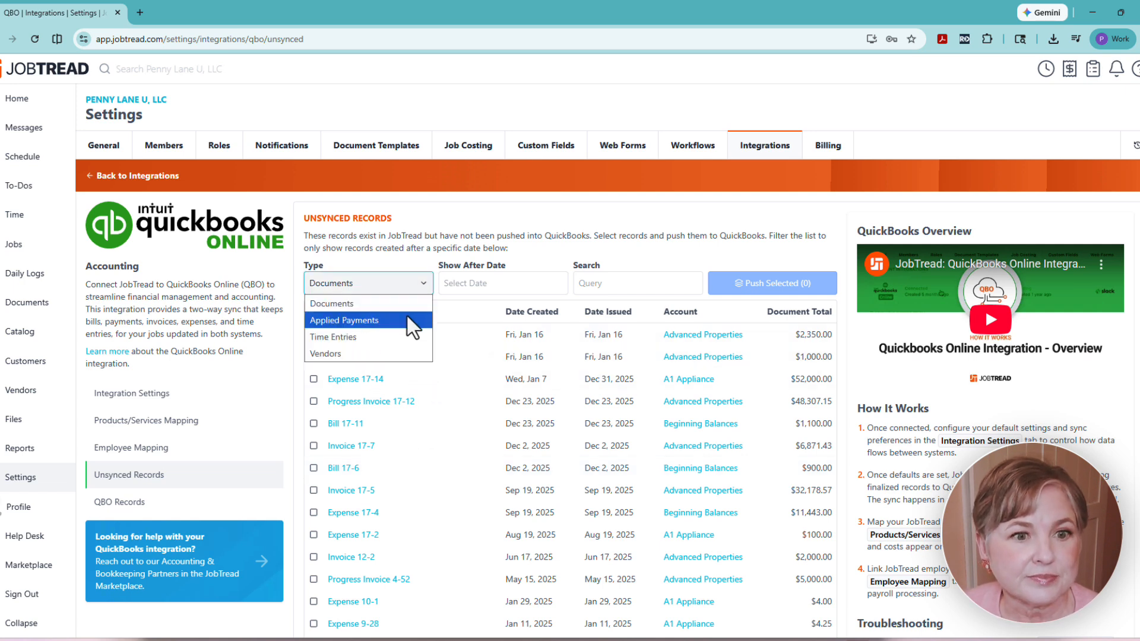
pyautogui.click(409, 320)
pyautogui.click(415, 290)
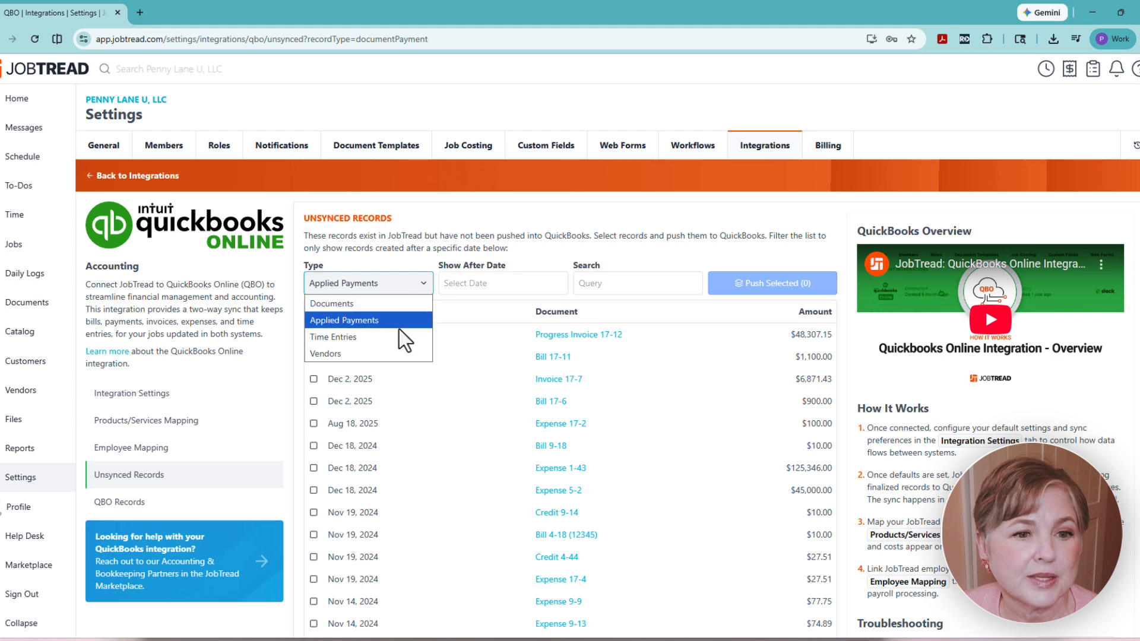
pyautogui.click(402, 337)
pyautogui.click(416, 290)
pyautogui.click(391, 354)
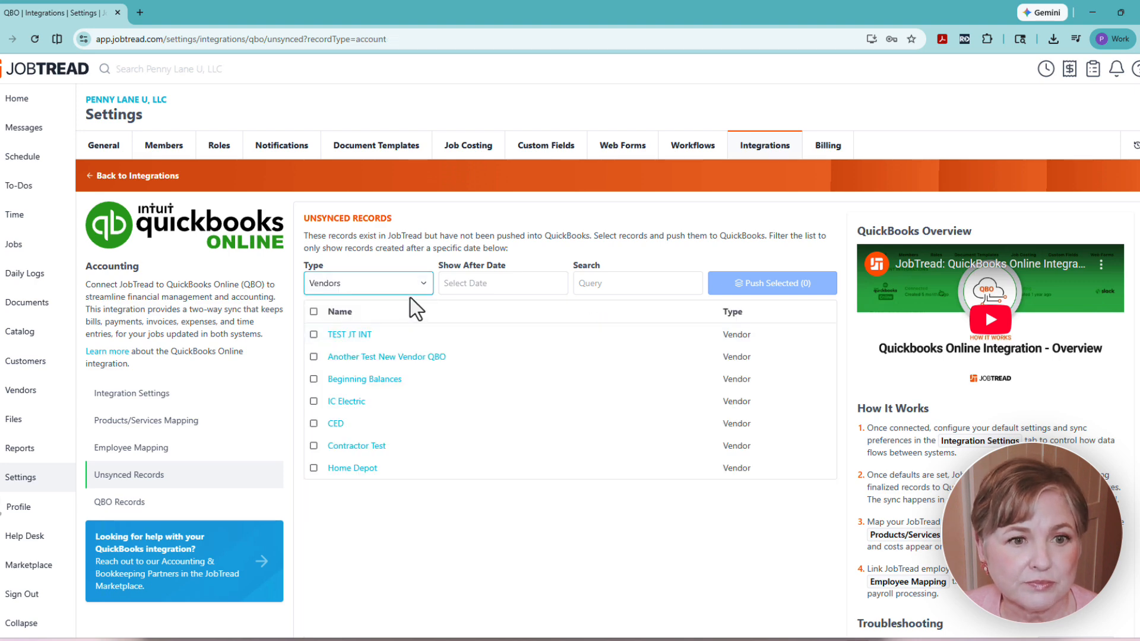
# Switch the unsynced records type back to Documents and select Invoice 17-17 for pushing to QuickBooks
pyautogui.click(416, 289)
pyautogui.click(408, 304)
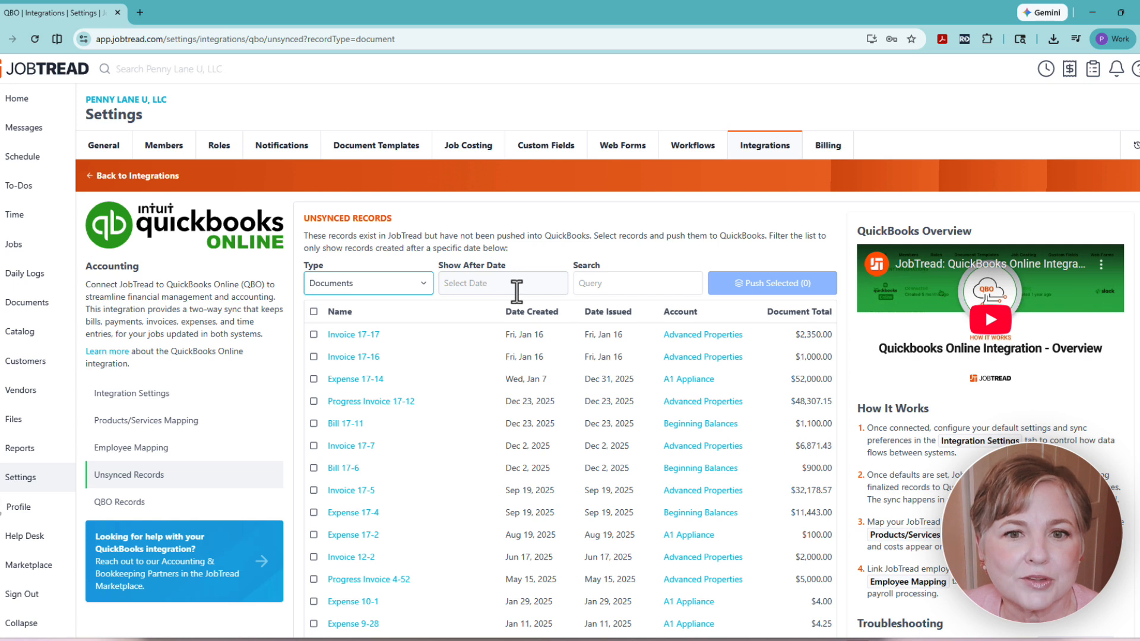
pyautogui.click(612, 287)
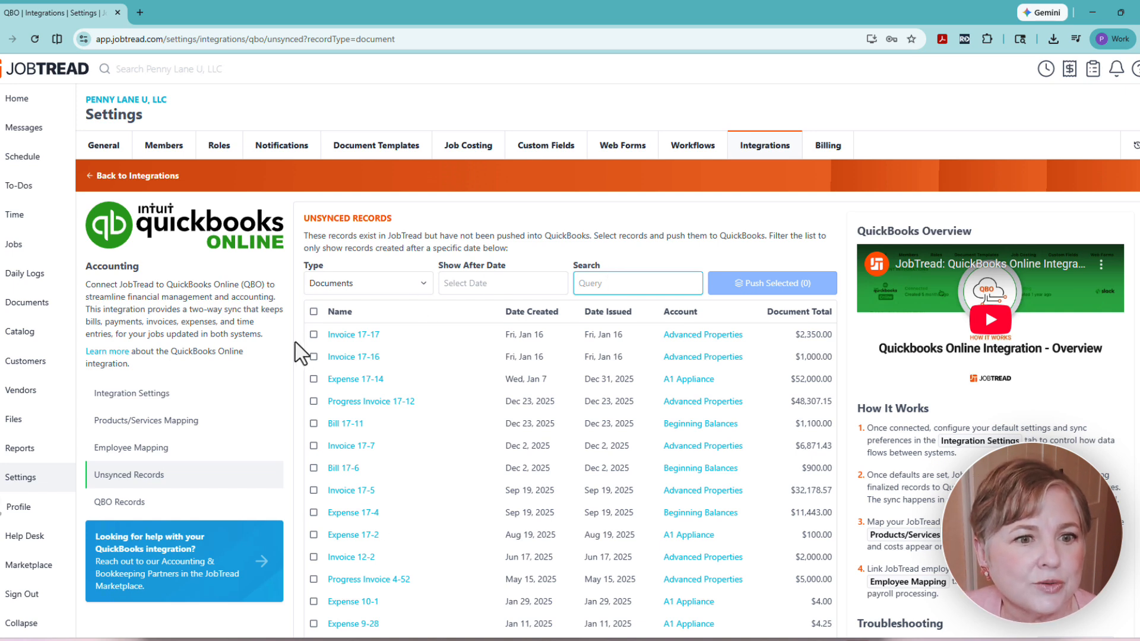
pyautogui.click(313, 334)
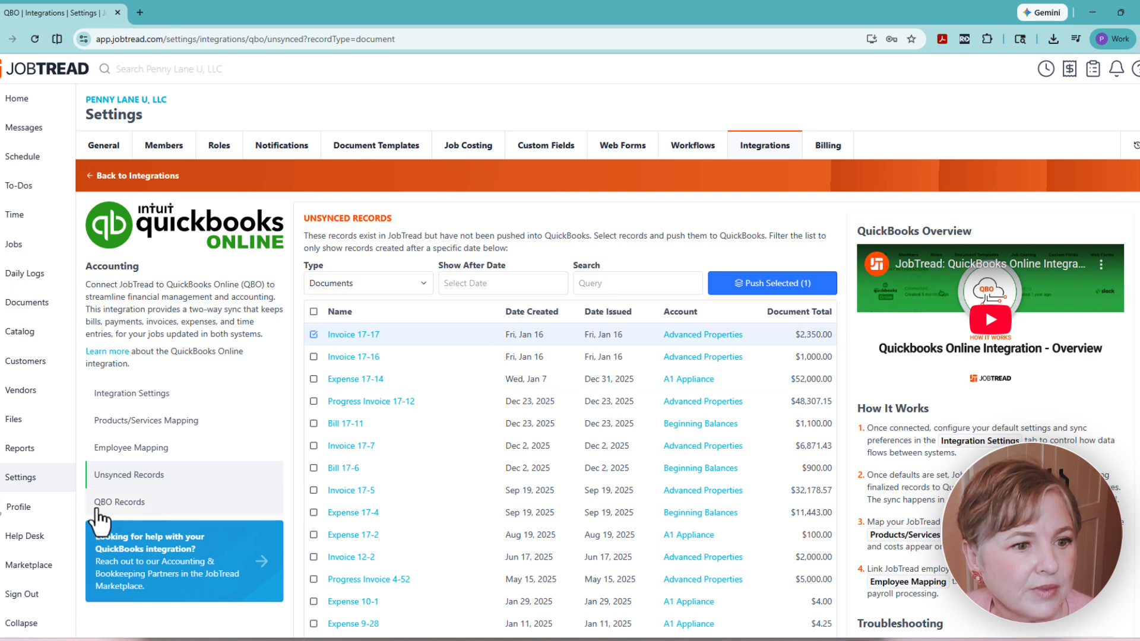
# Open the QBO Records page and review the available record type filters and sort options without changing them
pyautogui.click(119, 506)
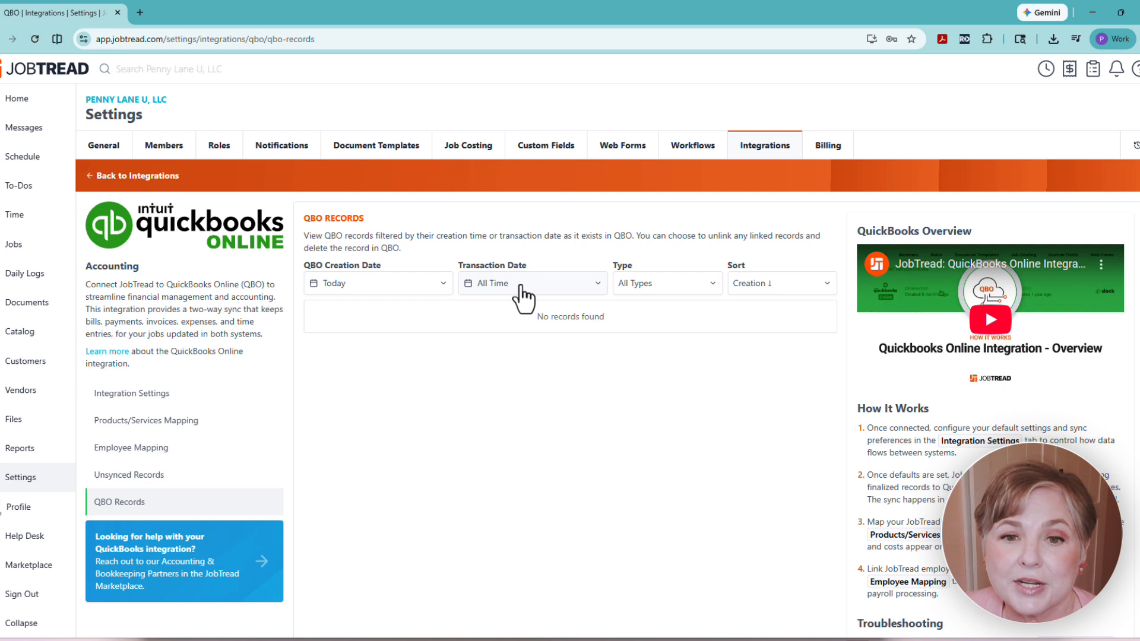
pyautogui.click(652, 284)
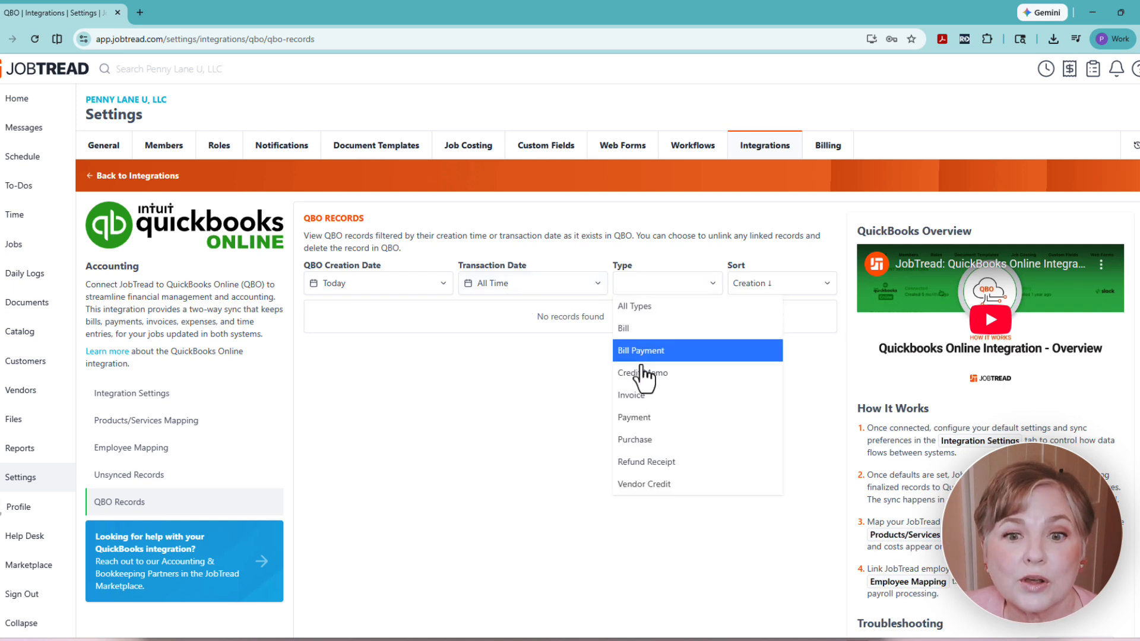
pyautogui.click(628, 580)
pyautogui.click(788, 283)
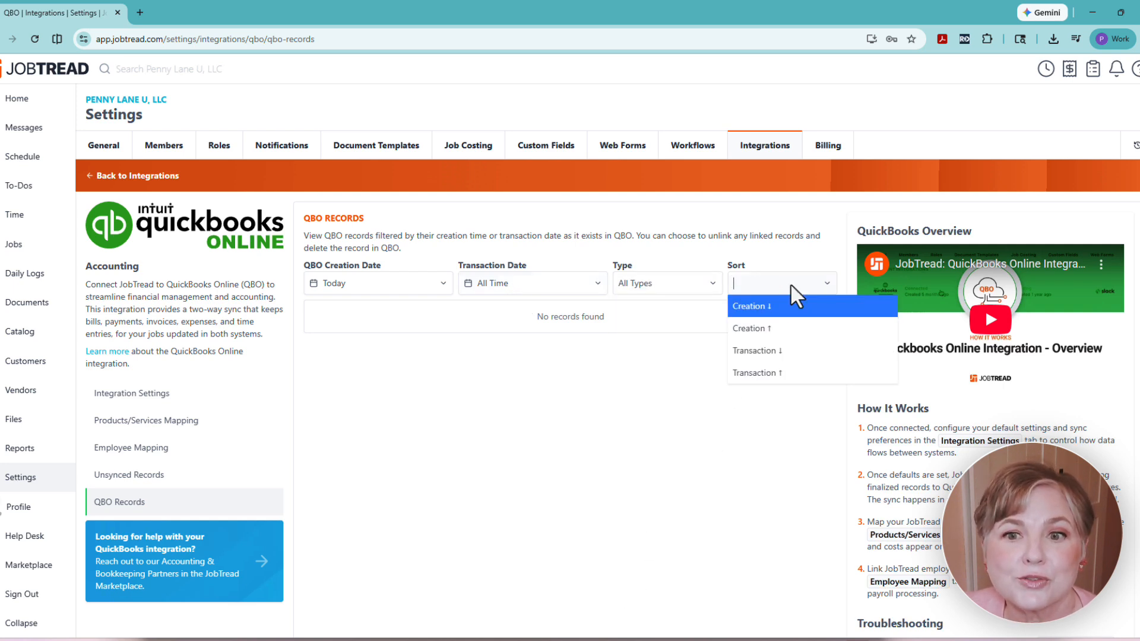
pyautogui.click(704, 468)
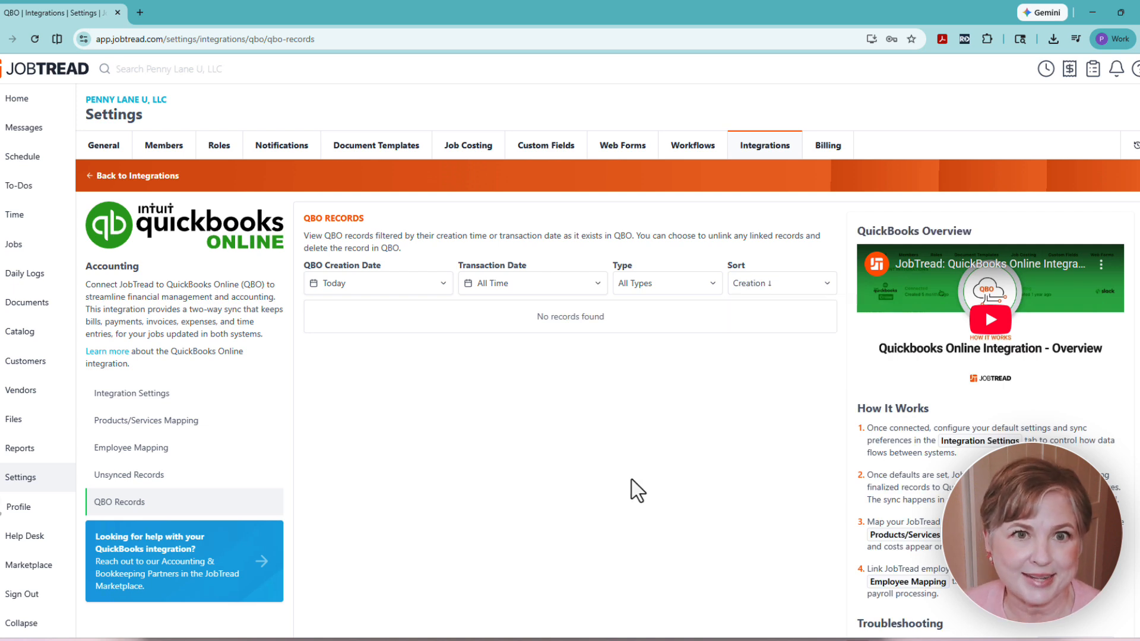